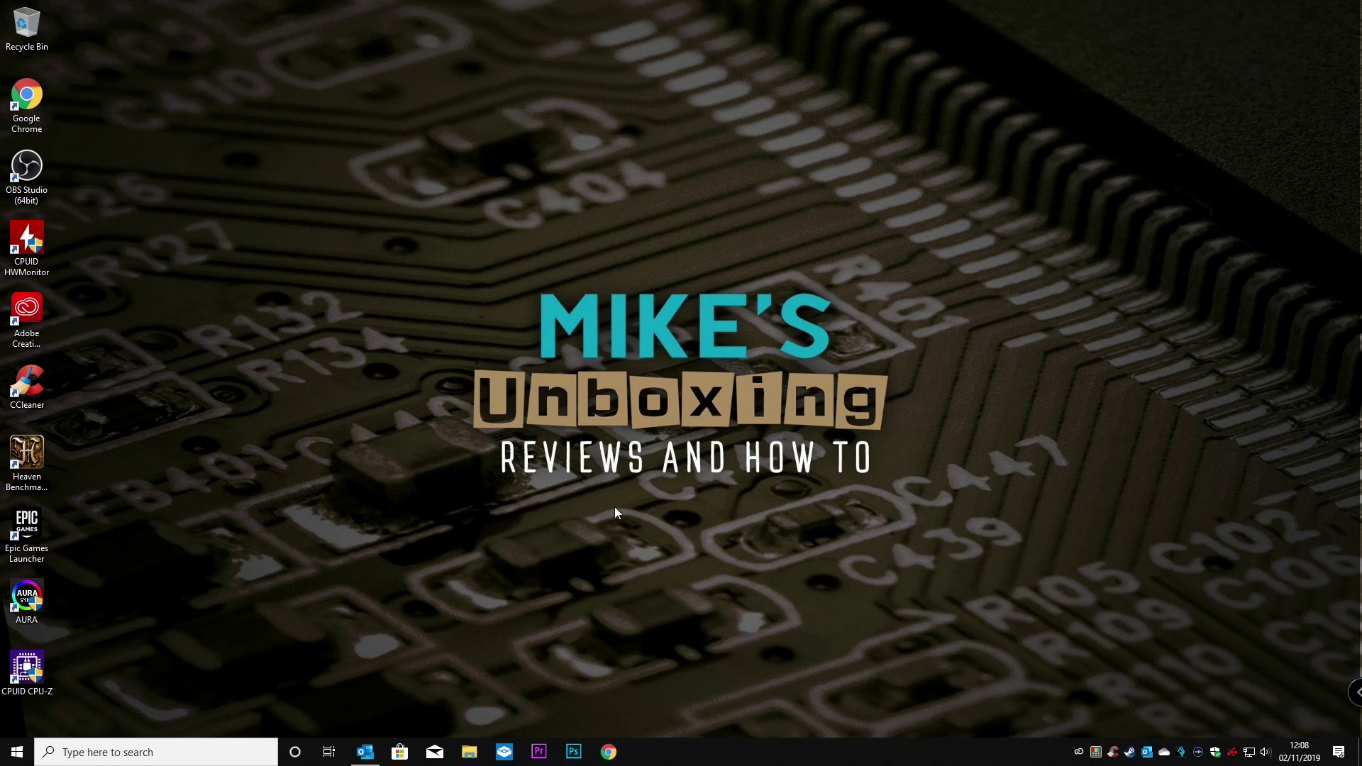
Launch Google Chrome and load discordapp.com.
click(608, 753)
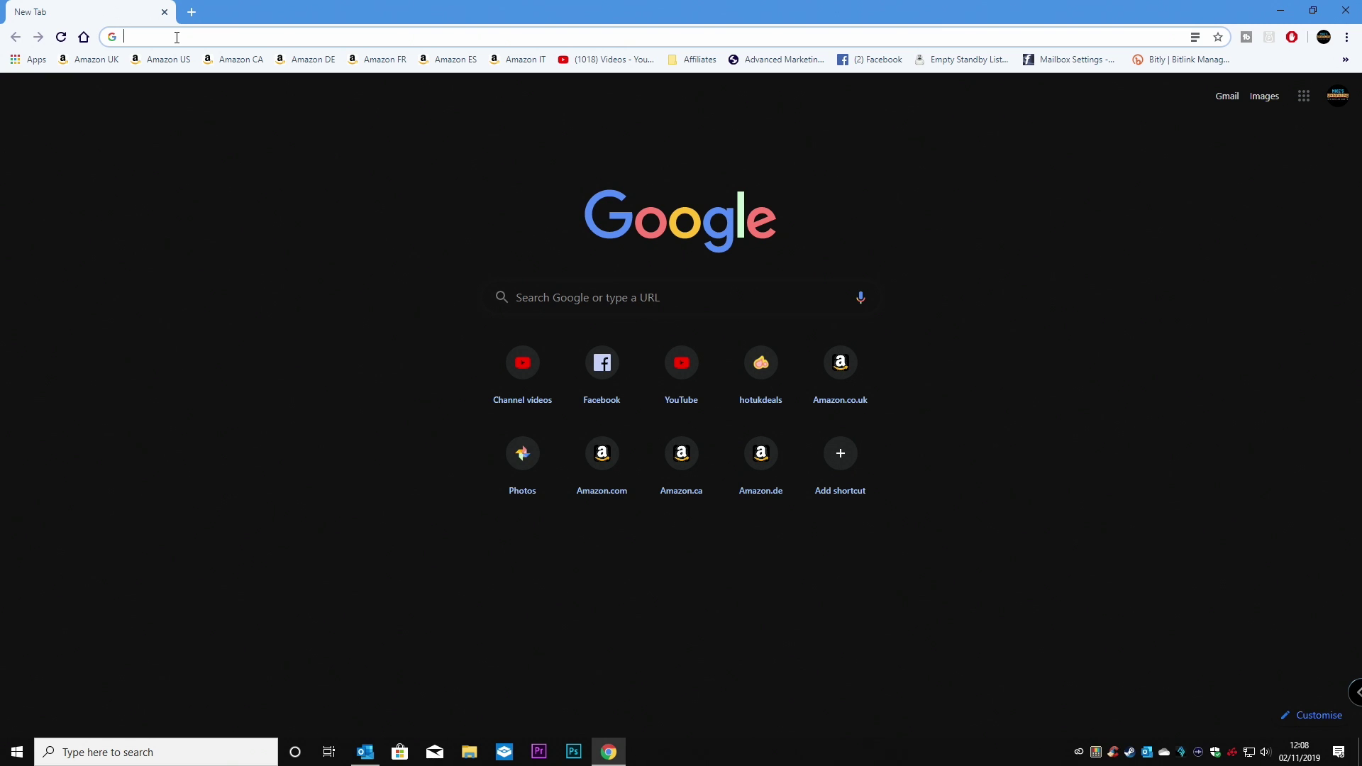
text(discord)
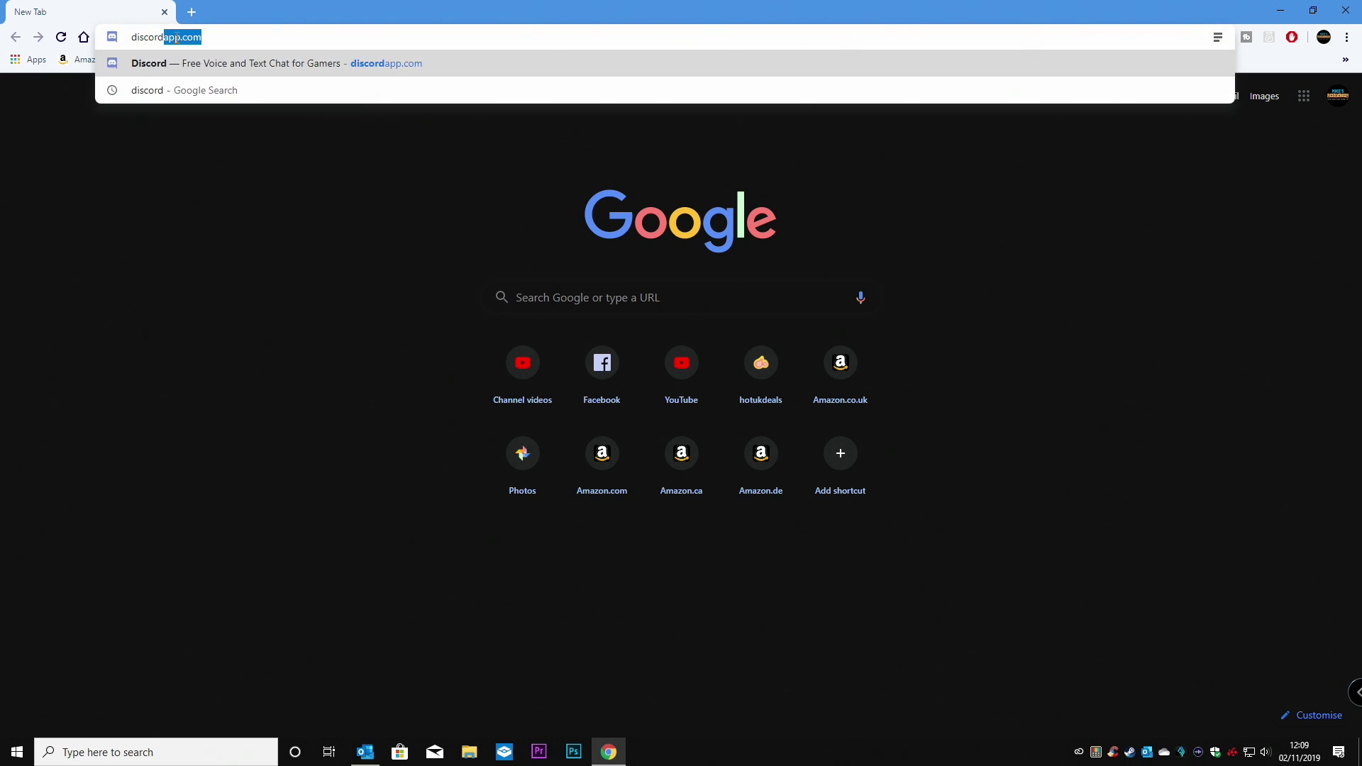
text(app.com)
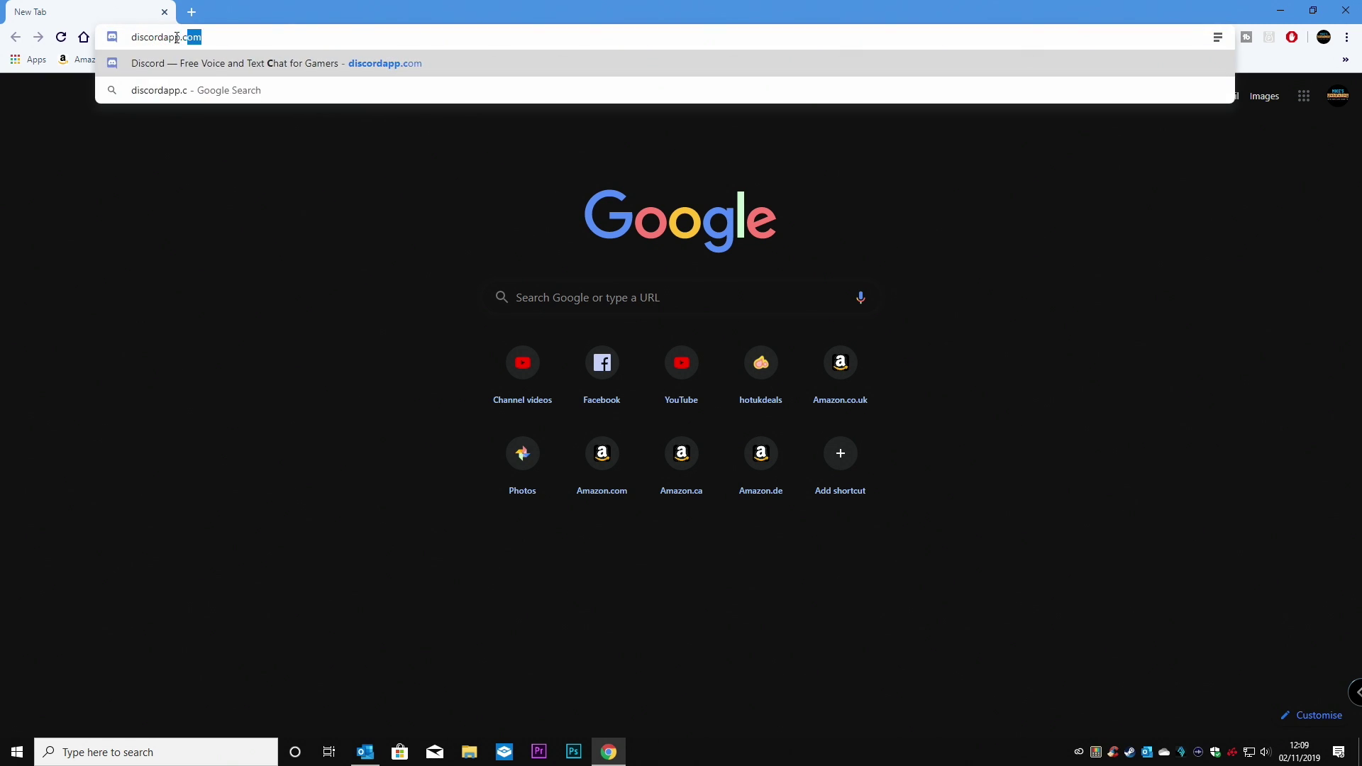
key(Return)
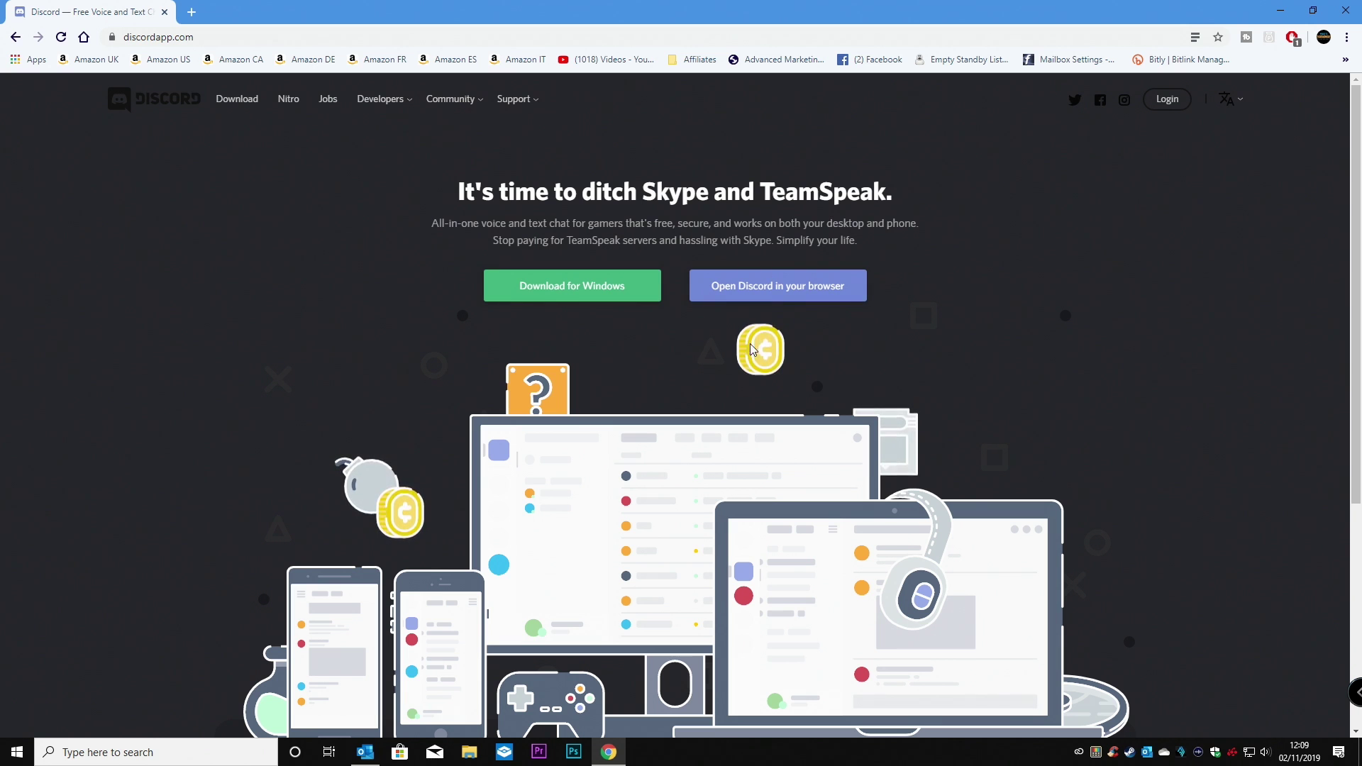
Choose to use Discord in the browser and enter the username flukeskywalker, fixing a typo.
click(783, 291)
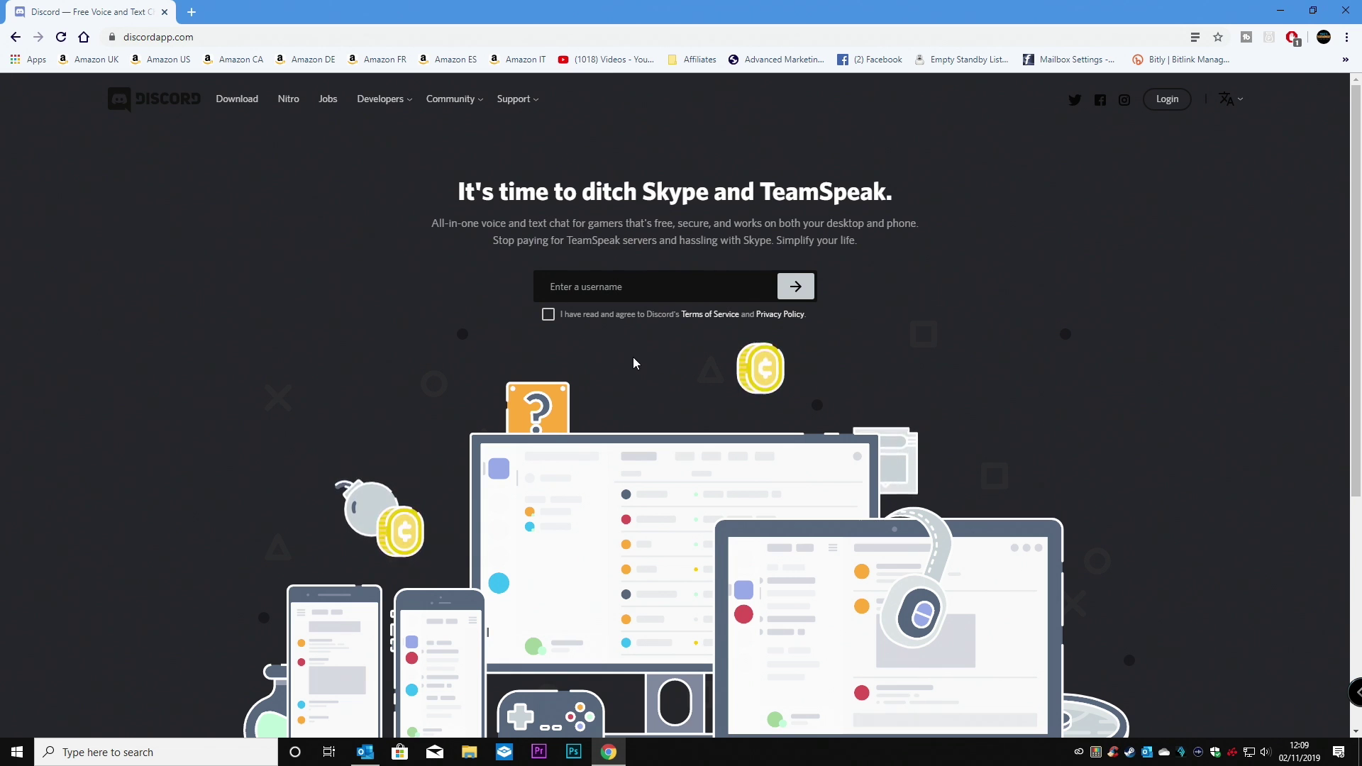
text(fluk)
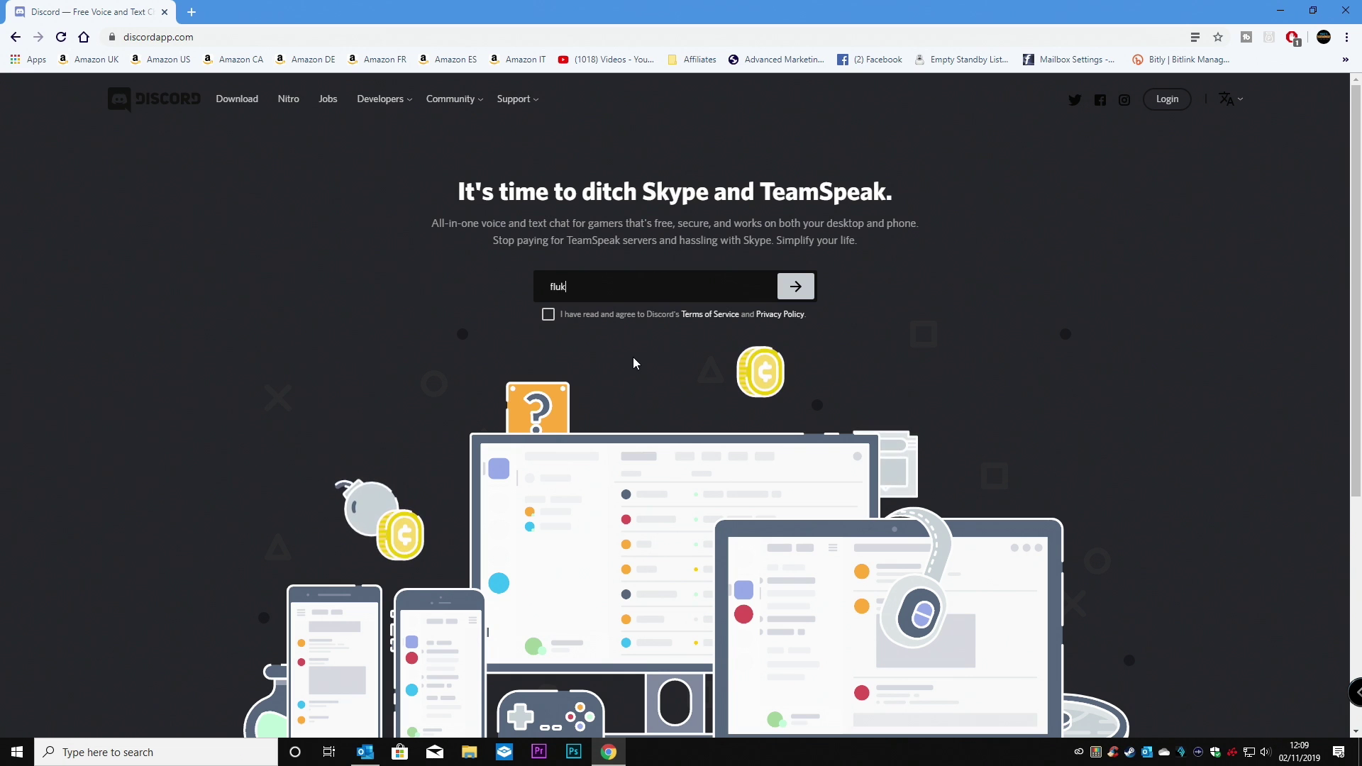
text(eskywaler)
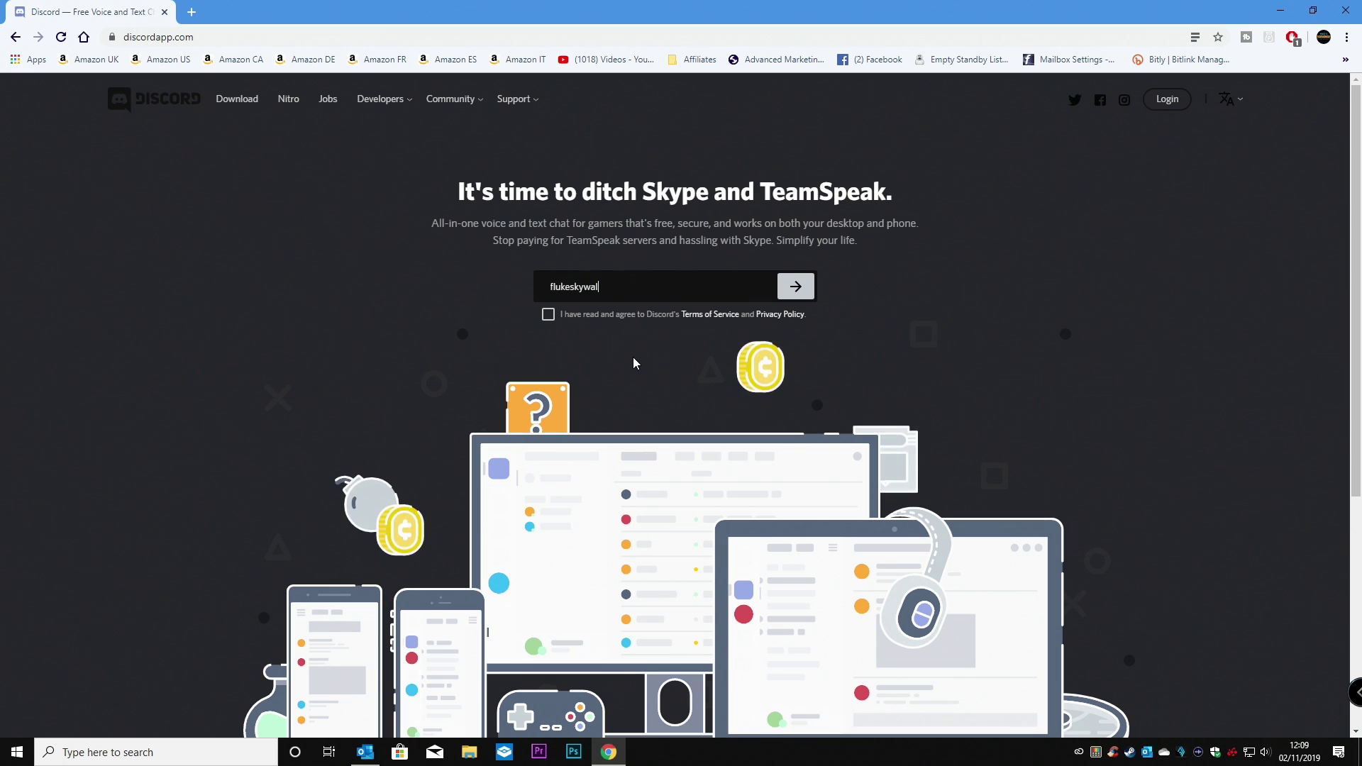
key(BackSpace)
key(BackSpace)
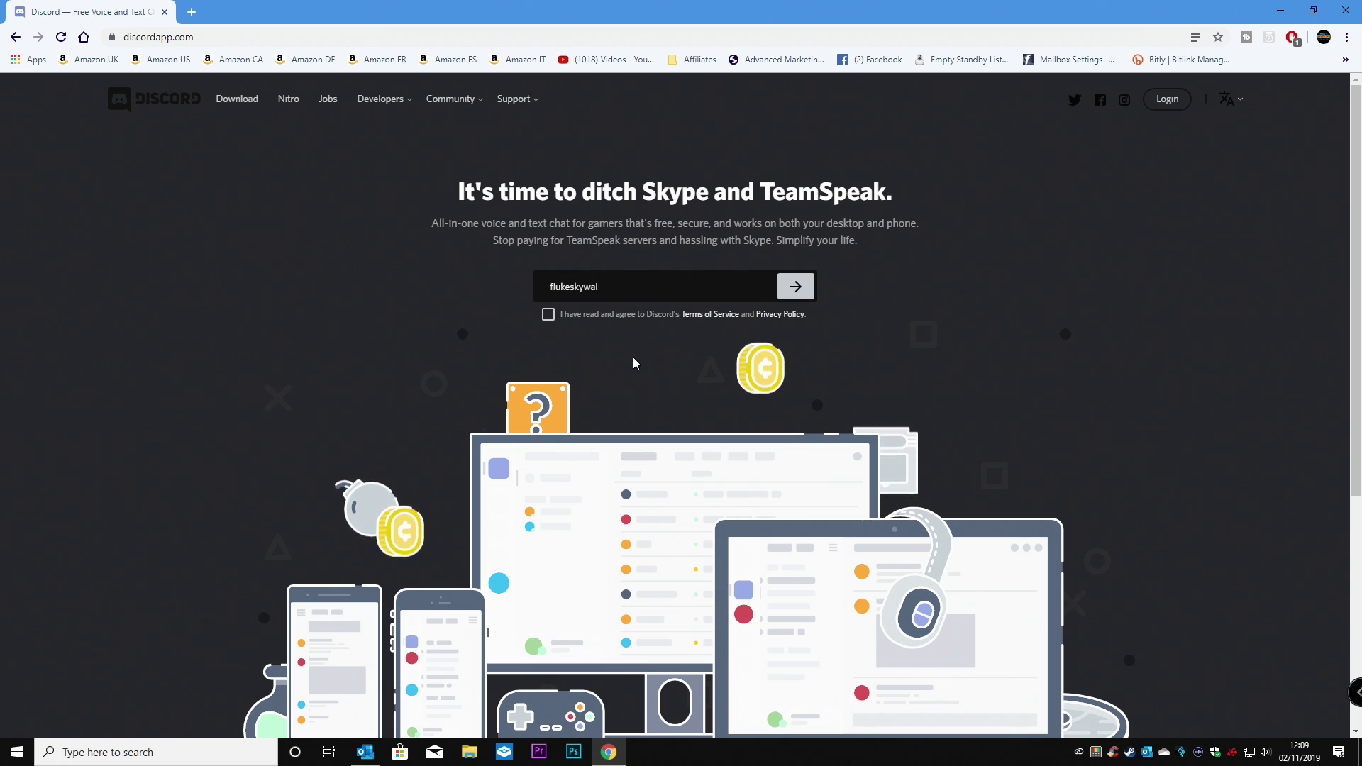
text(ker)
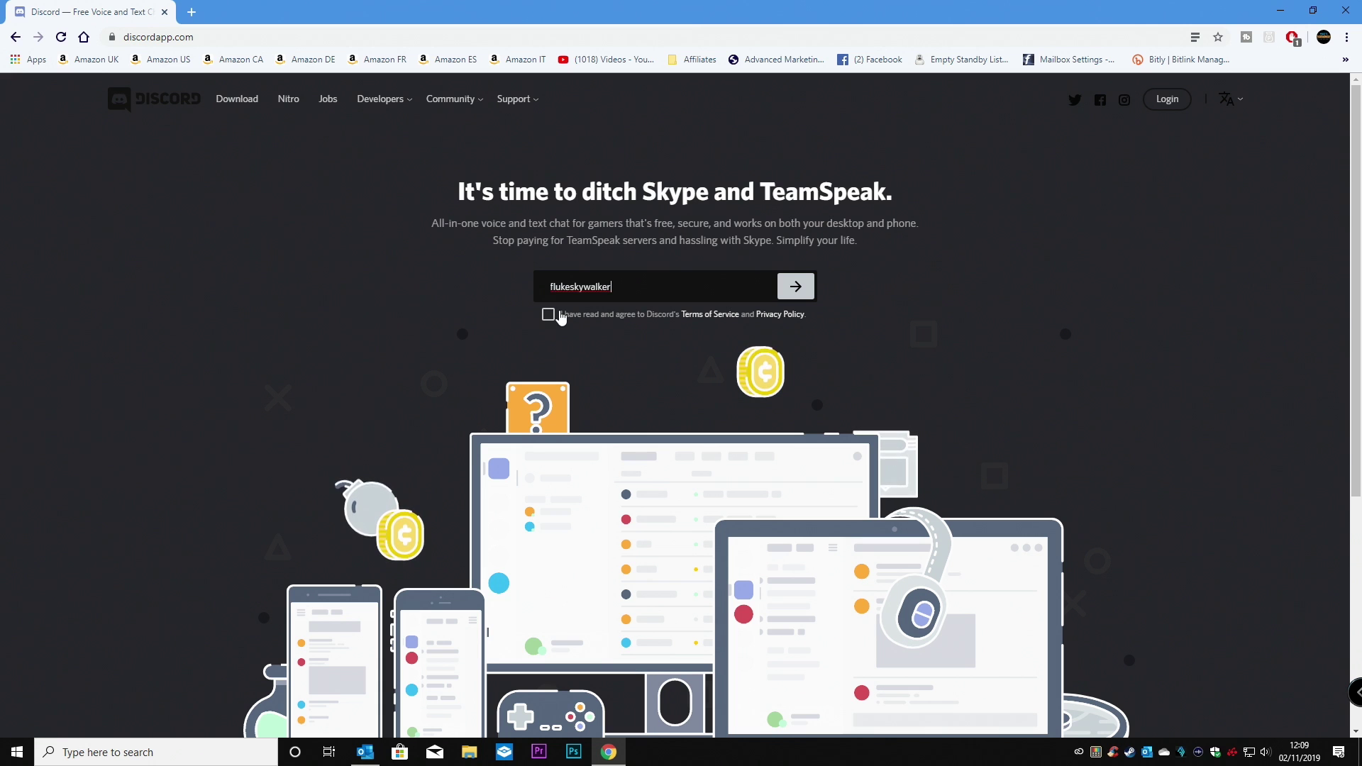
Accept the Terms of Service, submit the username, and pass the I'm not a robot check.
click(559, 315)
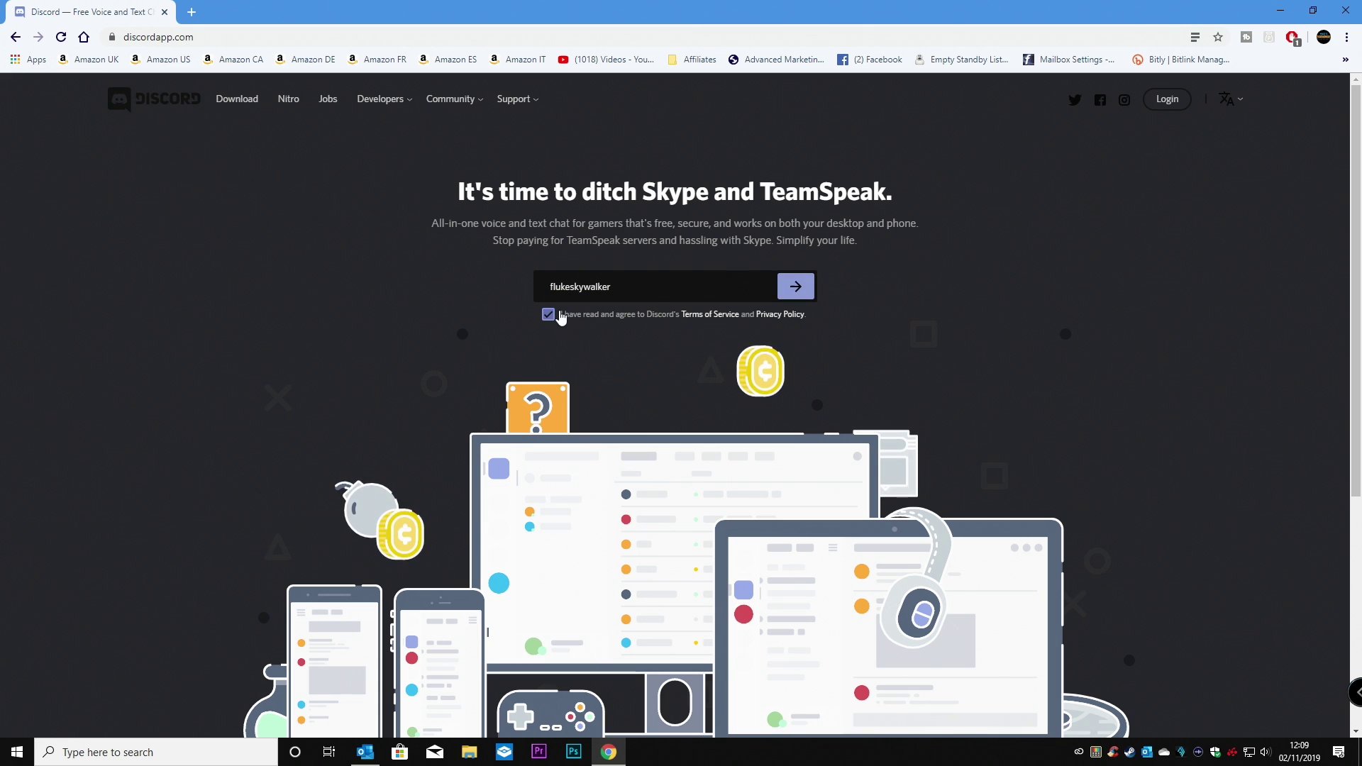
click(796, 288)
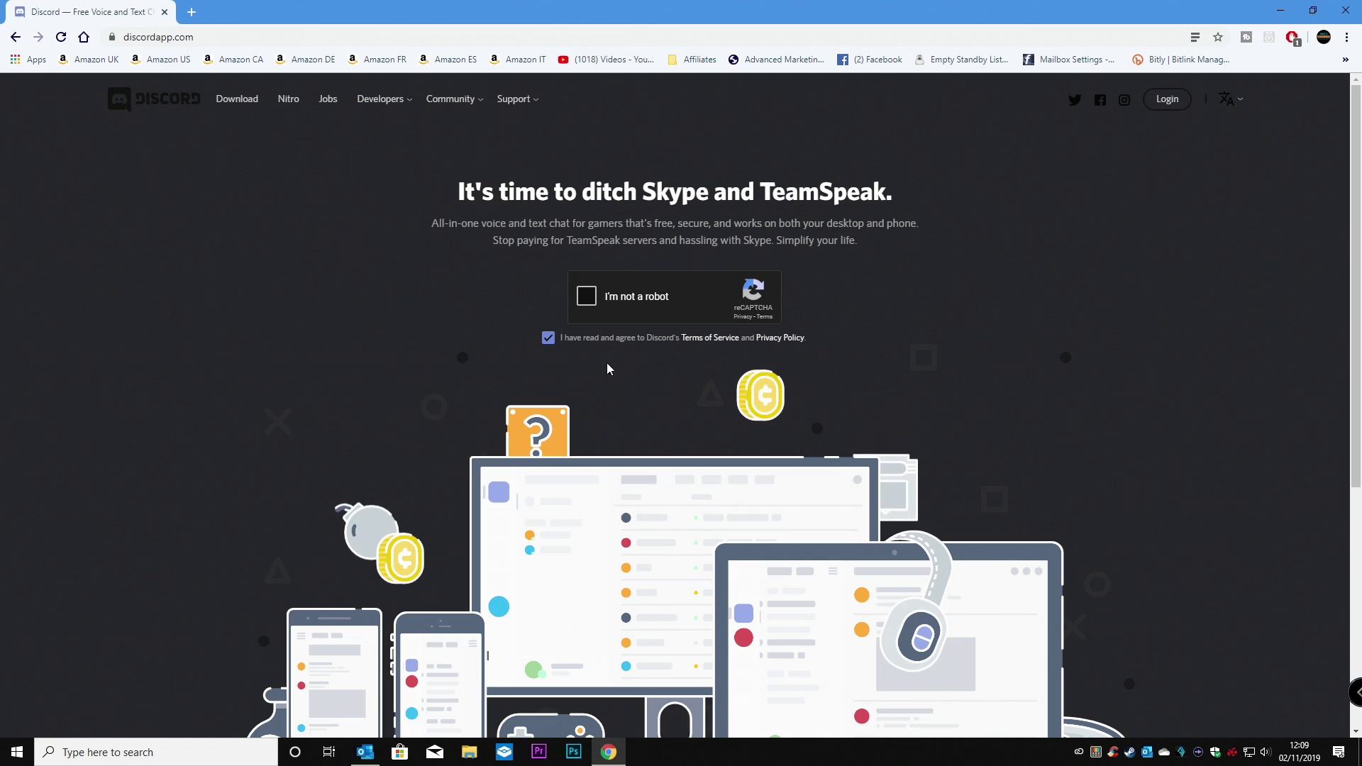
click(587, 302)
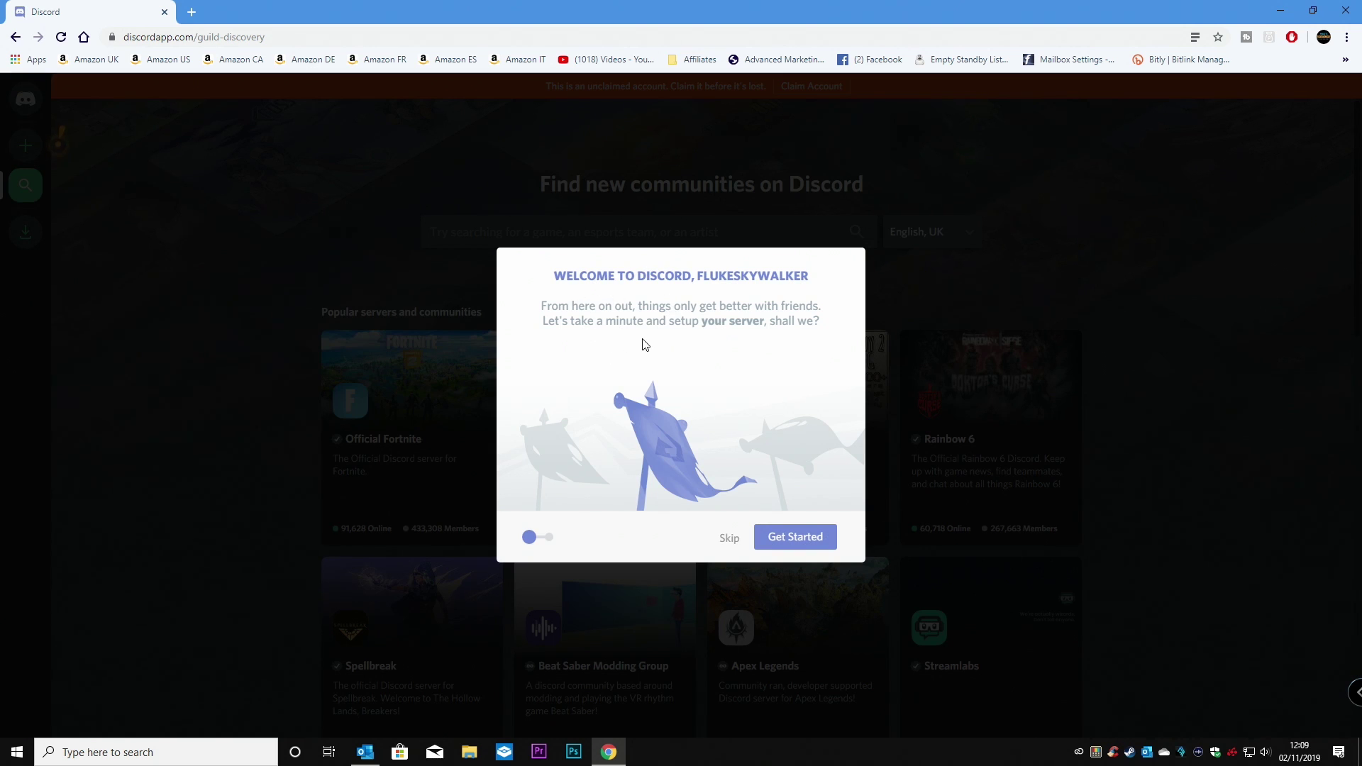
Skip creating a server, clear the claim form's prefilled e-mail, and dismiss the dialog.
click(789, 545)
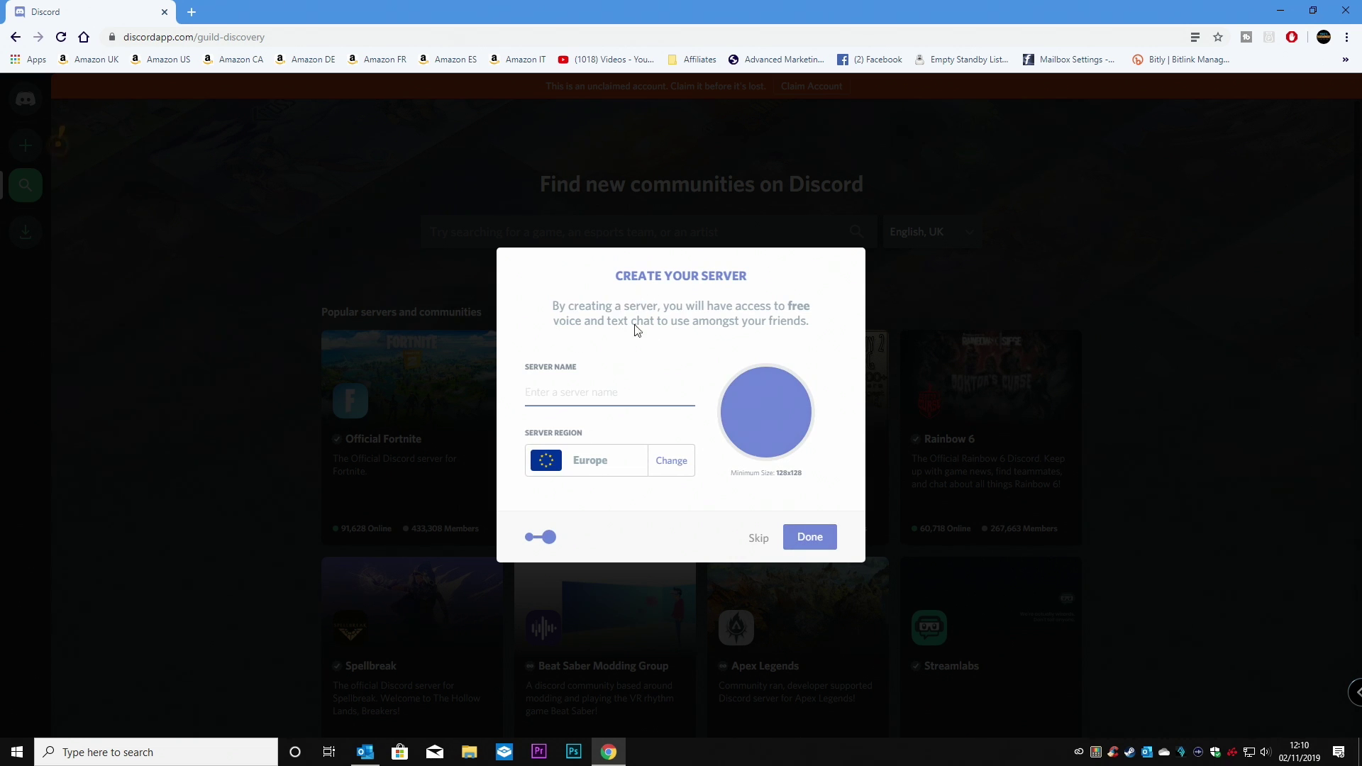
click(757, 539)
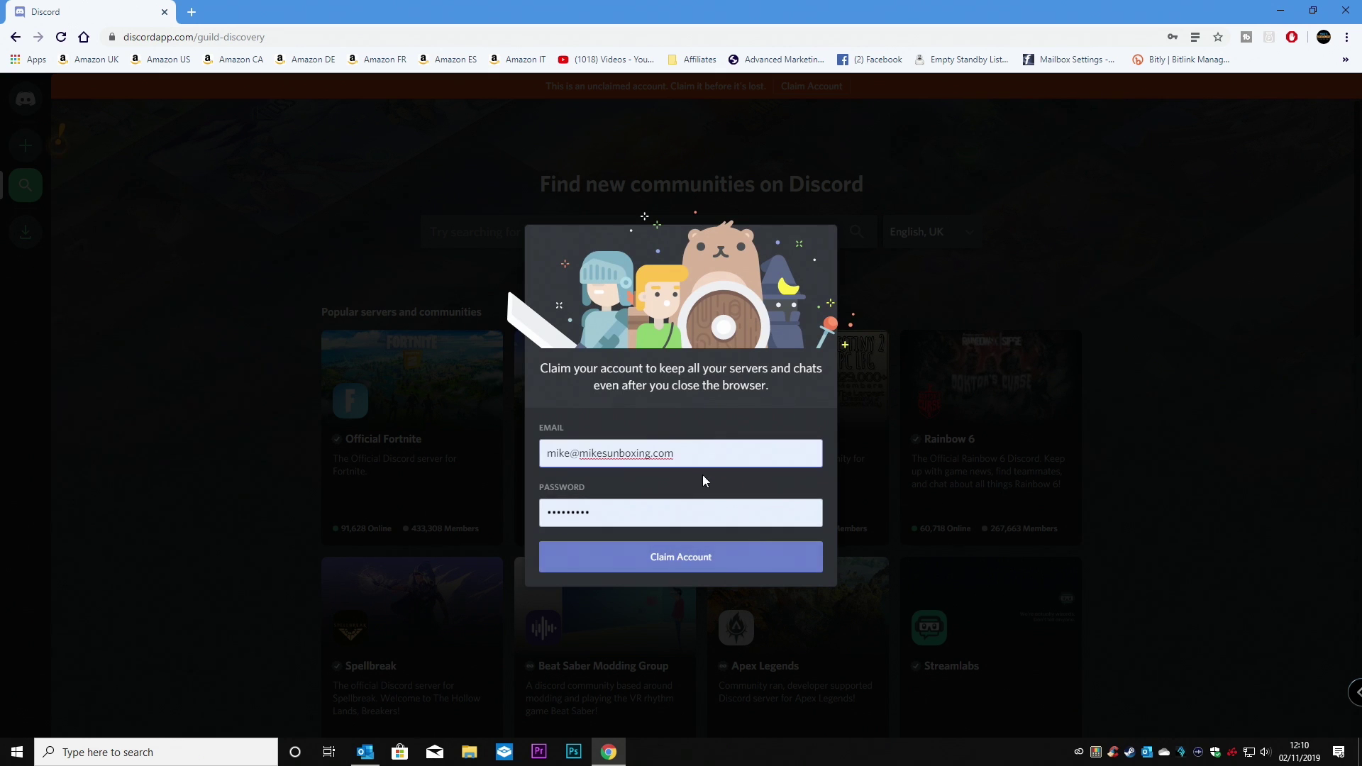
click(682, 453)
key(ctrl+a)
key(BackSpace)
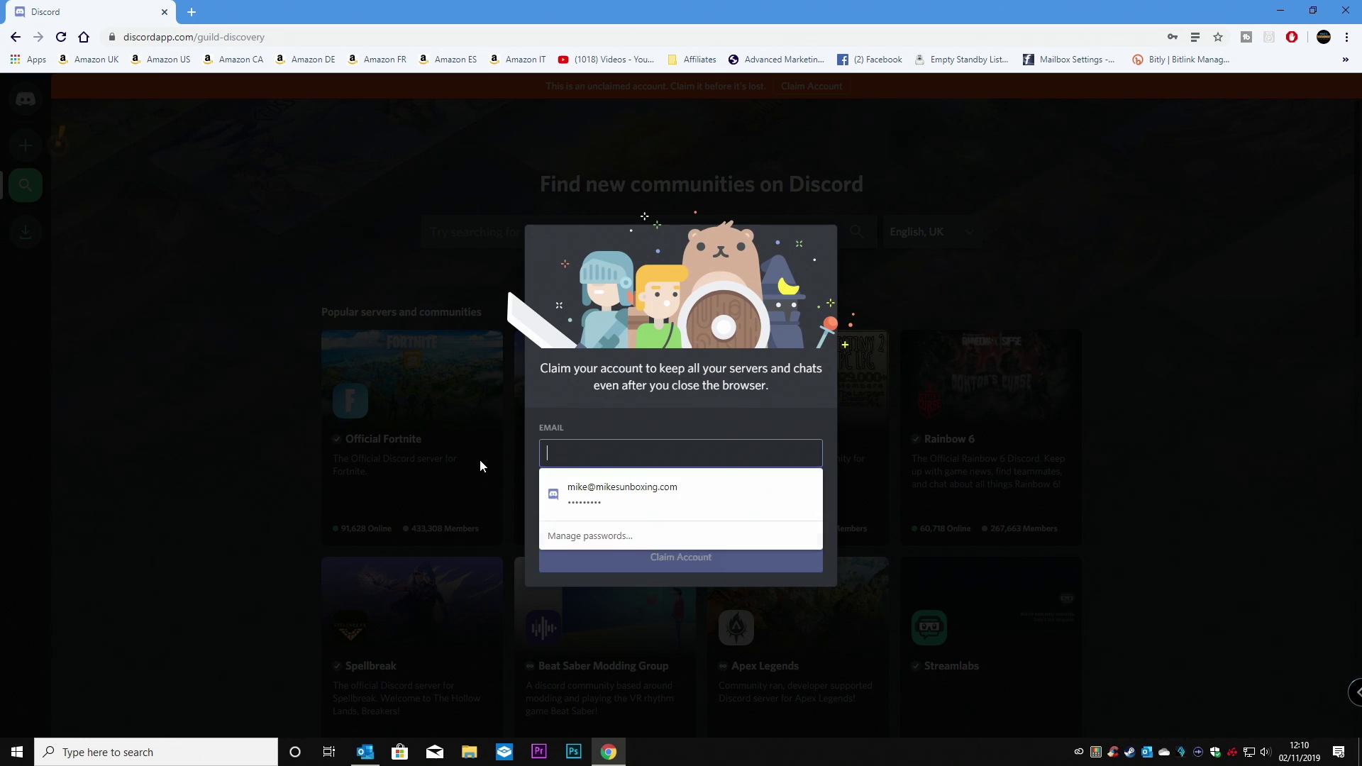
click(517, 548)
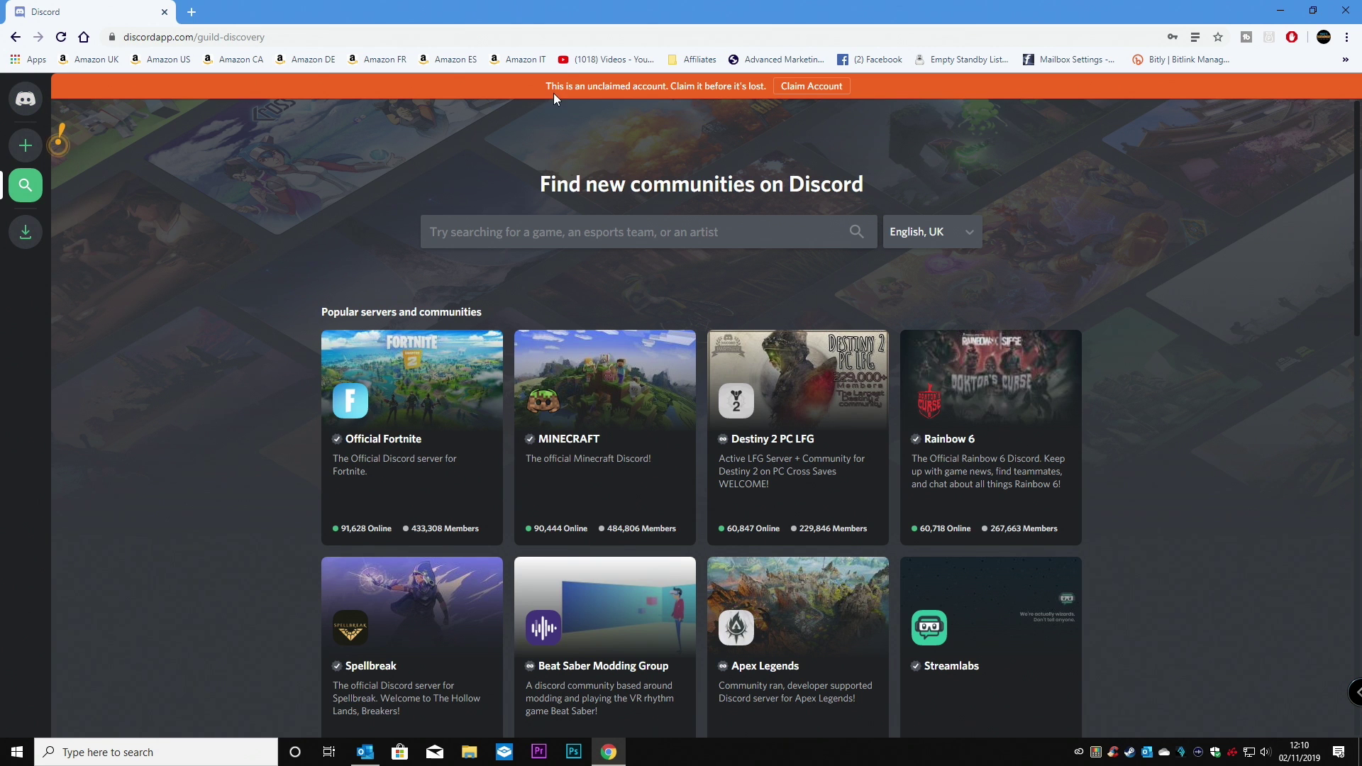
Reopen the claim form, clear the autofilled details, and enter the account's e-mail address.
click(800, 84)
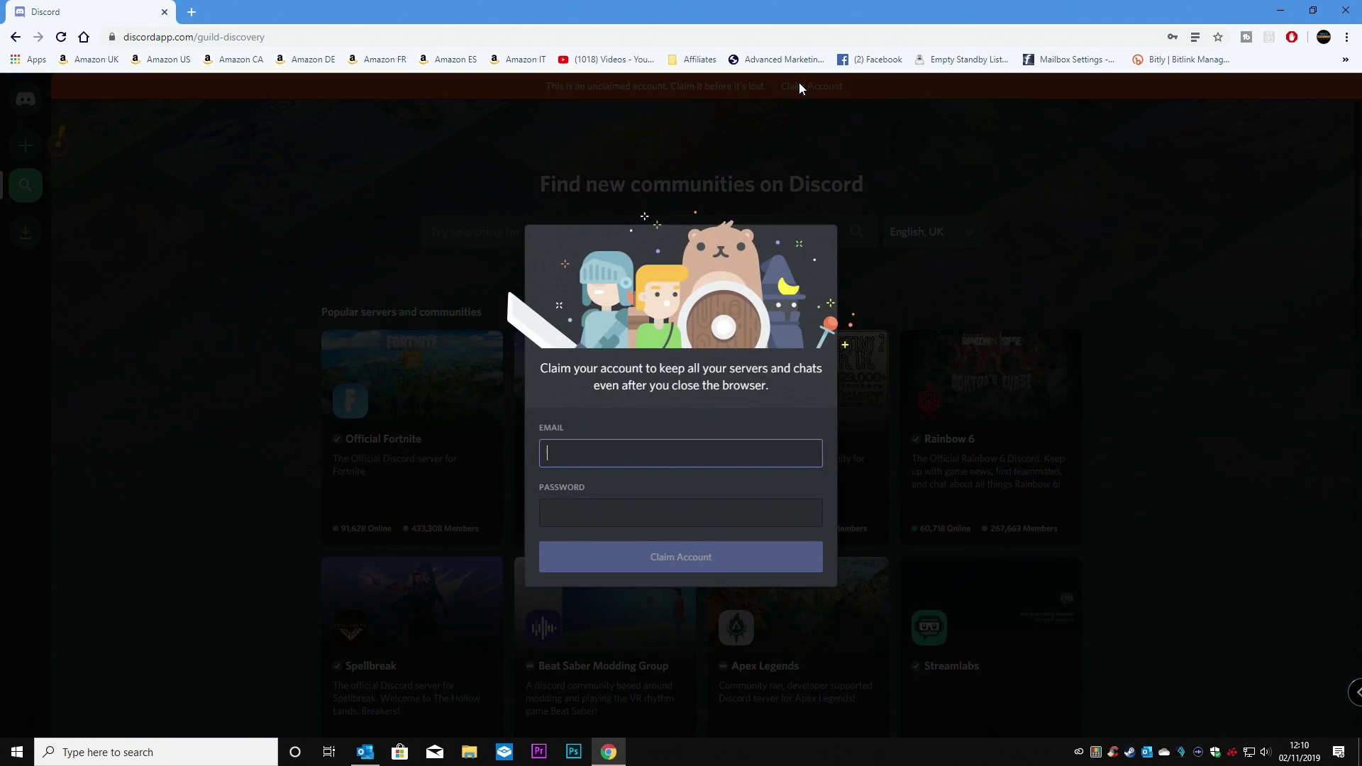
click(689, 447)
key(BackSpace)
key(BackSpace)
key(BackSpace)
key(BackSpace)
key(BackSpace)
key(BackSpace)
key(BackSpace)
key(BackSpace)
key(BackSpace)
key(BackSpace)
key(BackSpace)
key(BackSpace)
key(BackSpace)
key(BackSpace)
key(BackSpace)
key(BackSpace)
key(BackSpace)
key(BackSpace)
key(BackSpace)
key(BackSpace)
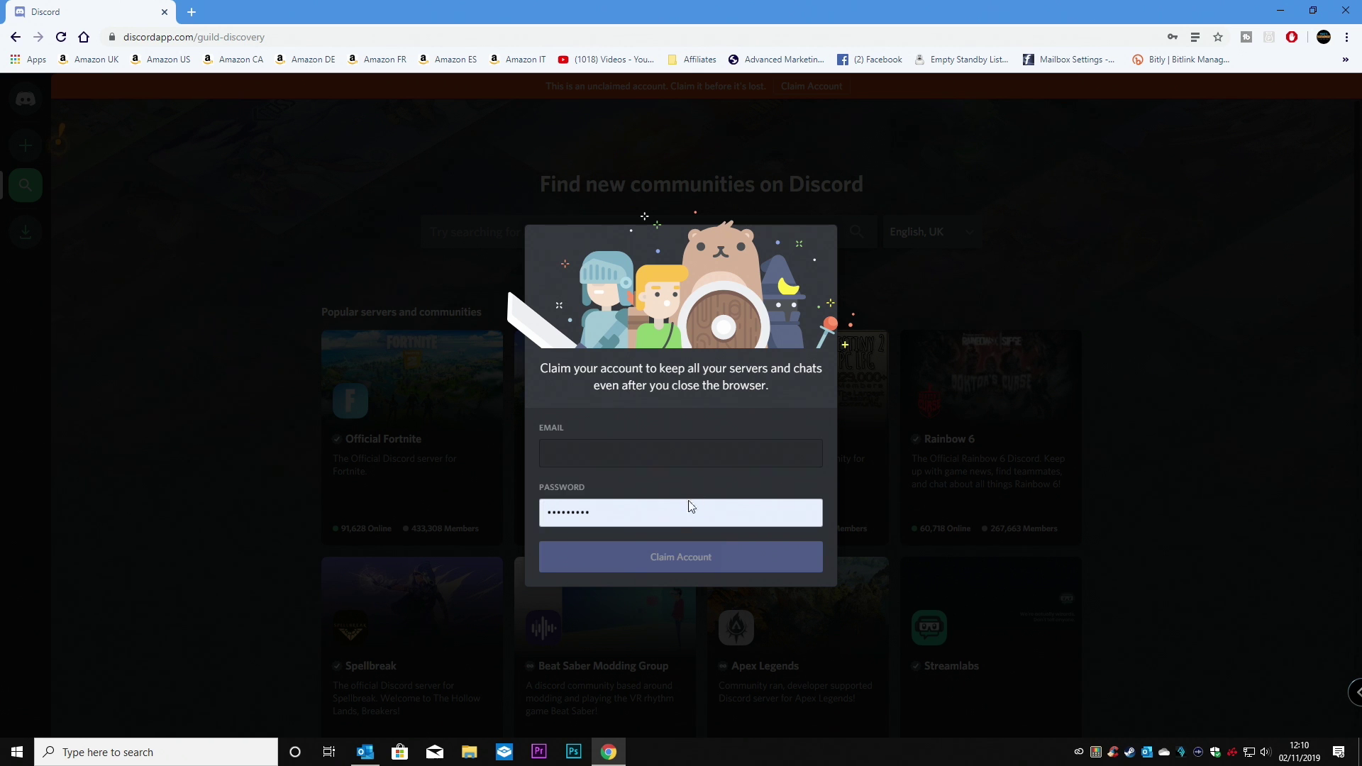
drag(684, 509, 518, 523)
key(BackSpace)
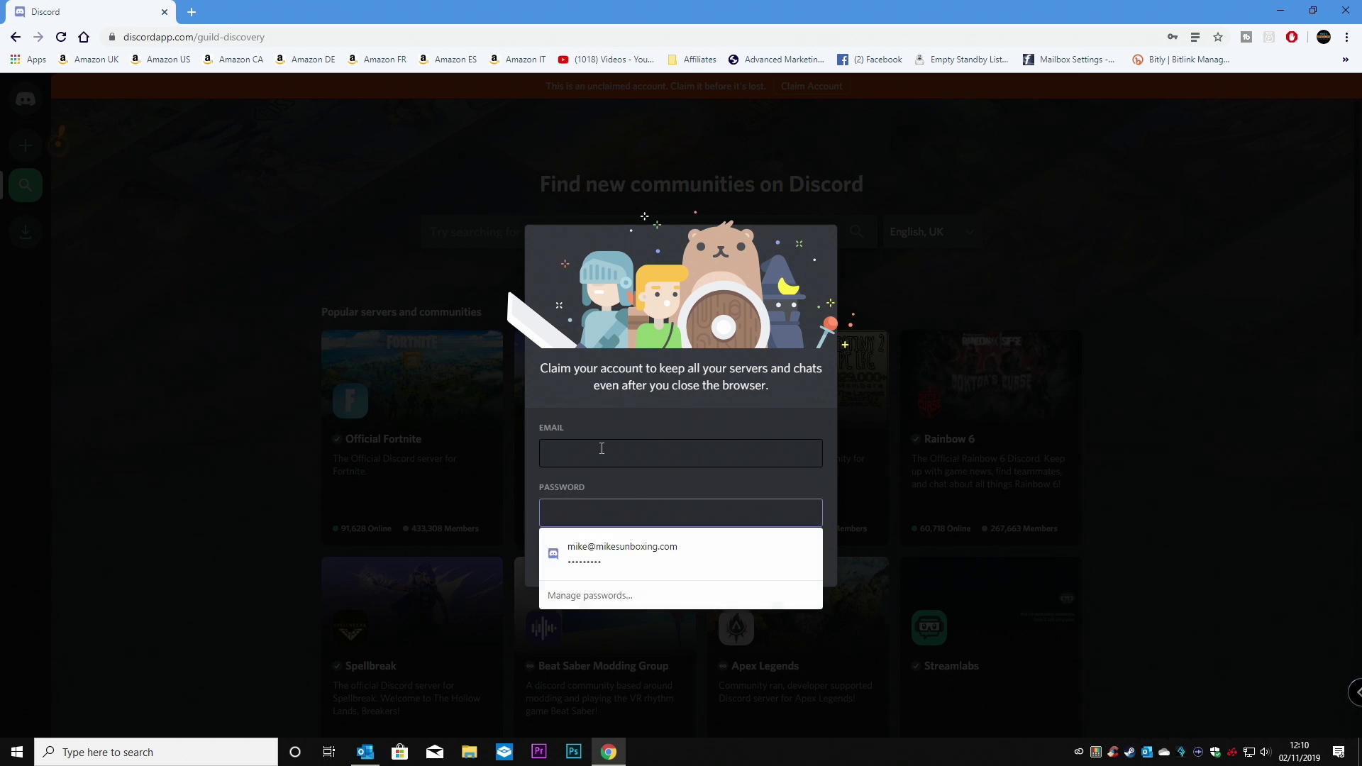
click(601, 450)
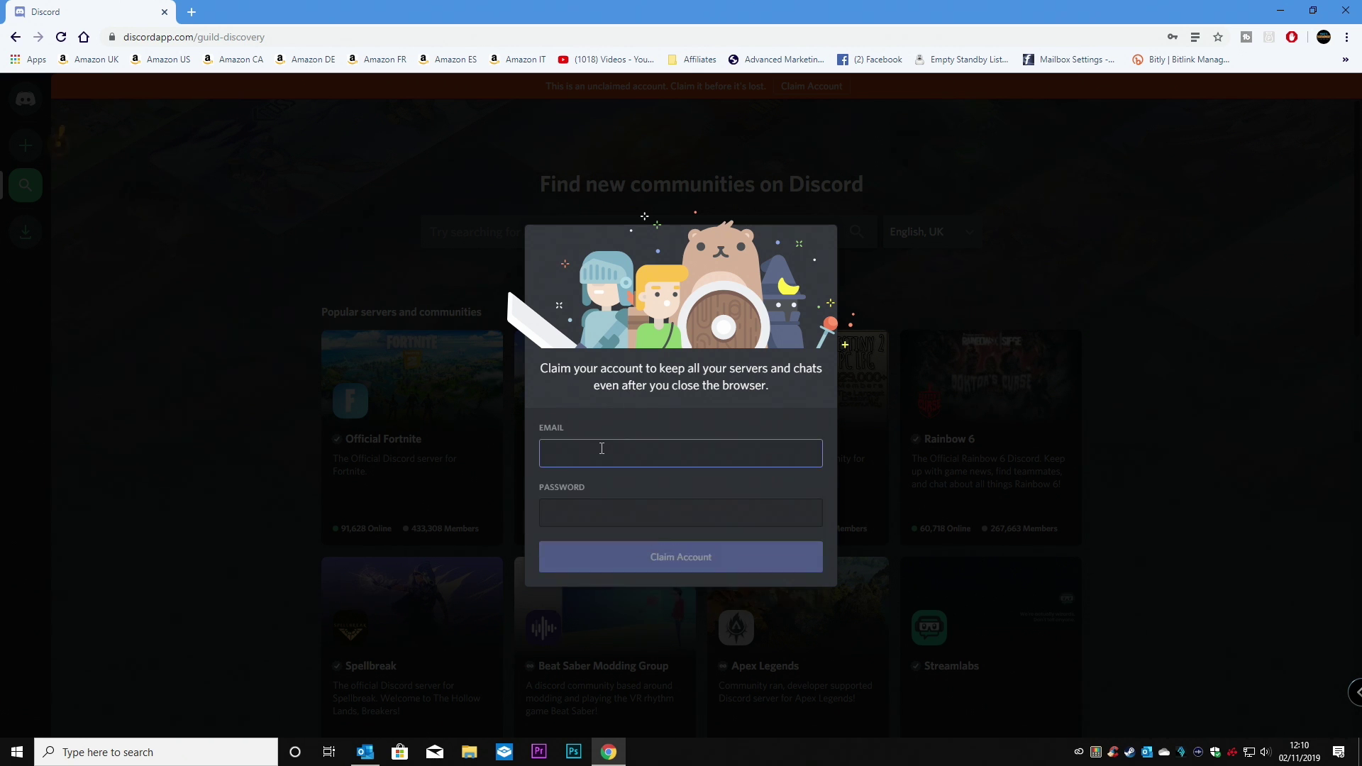
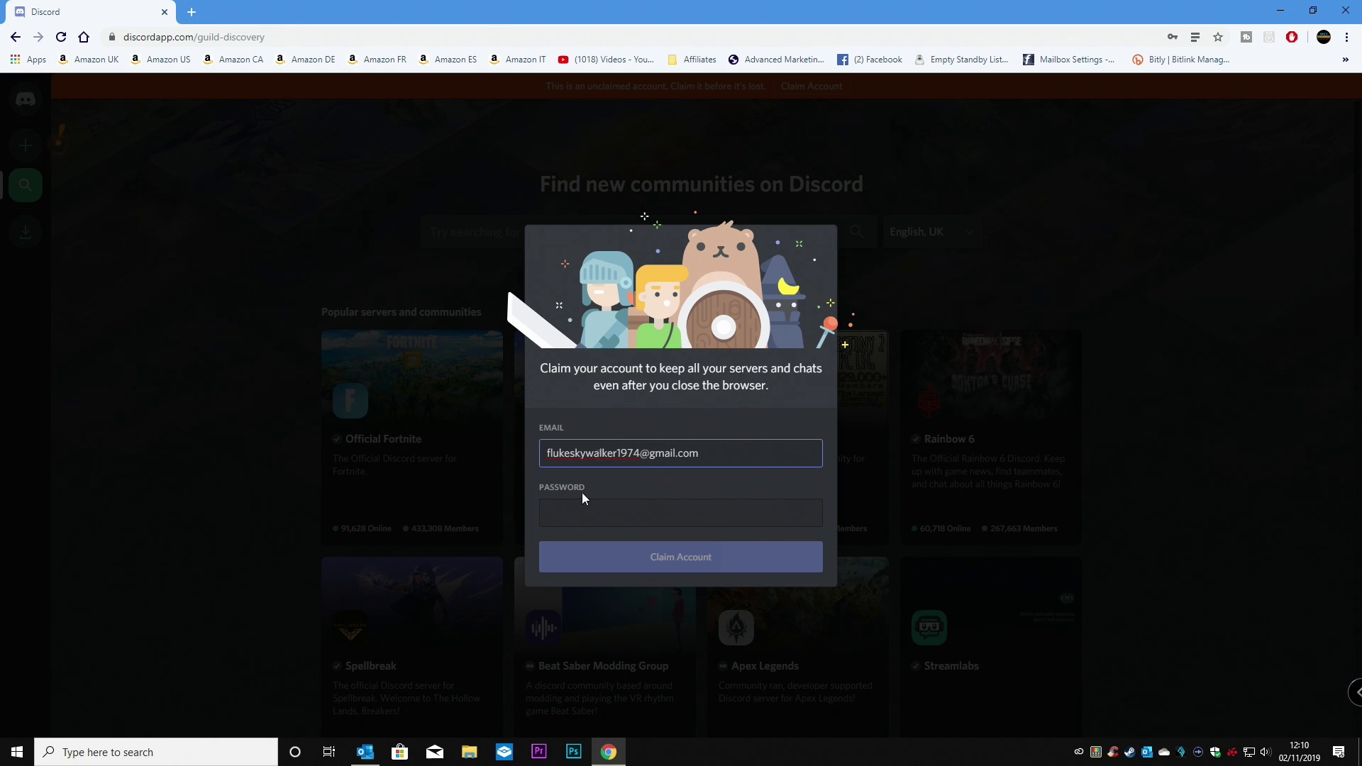
click(579, 514)
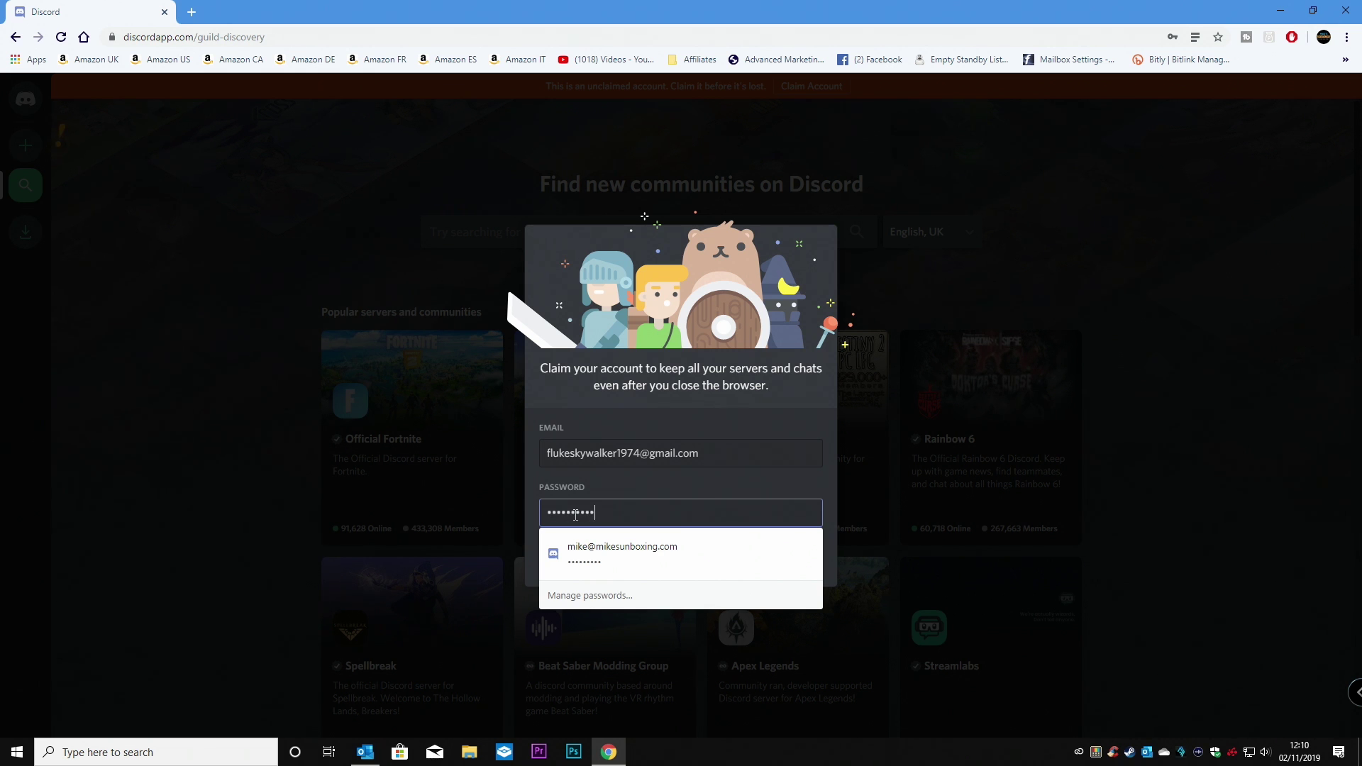
Claim the account with the entered password and save the password in Chrome.
click(690, 480)
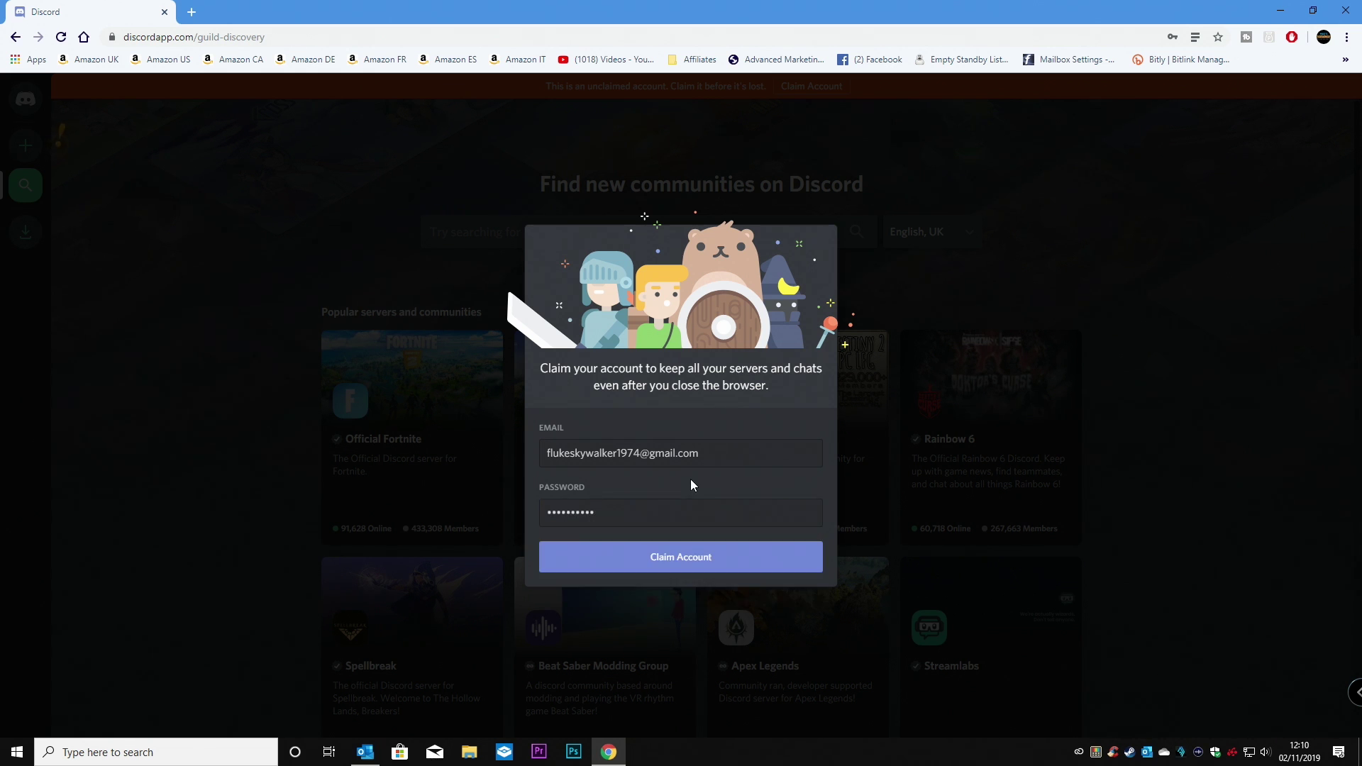
click(660, 557)
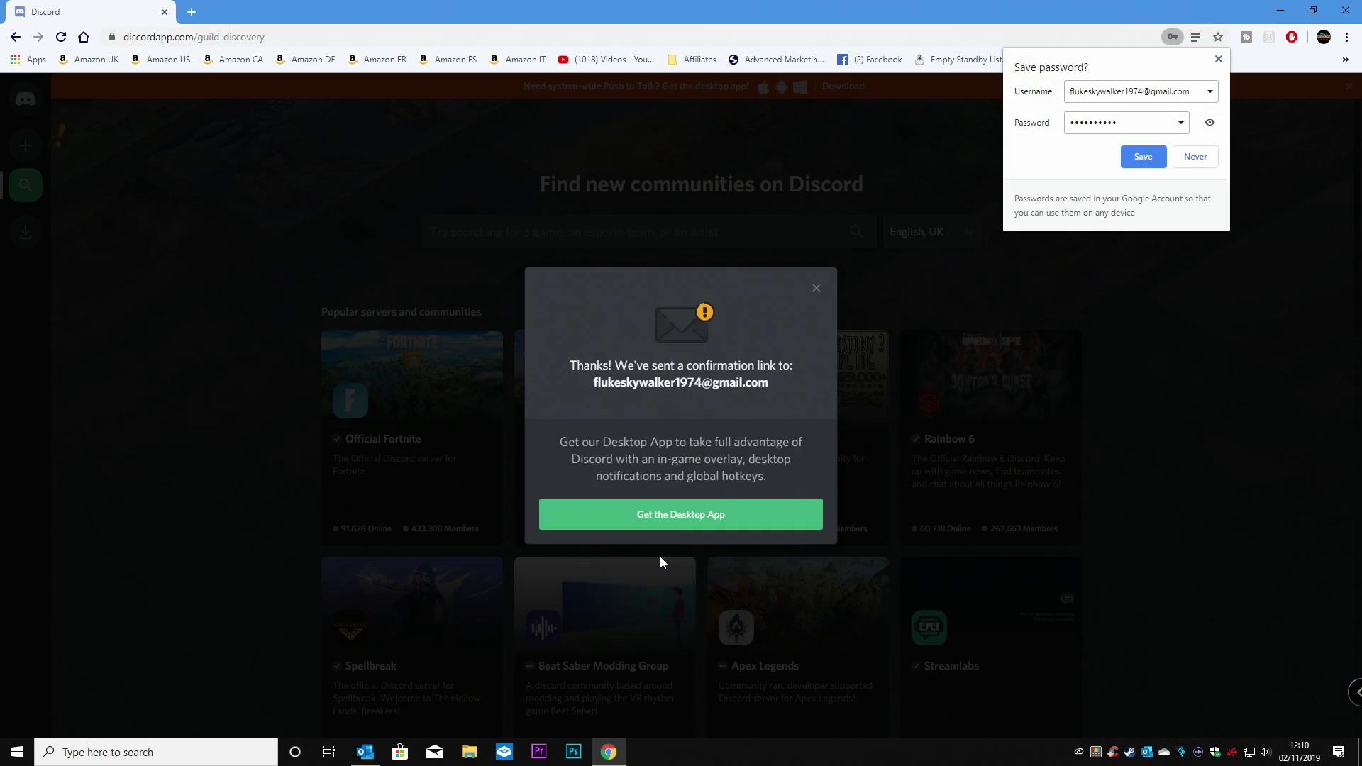
click(1141, 160)
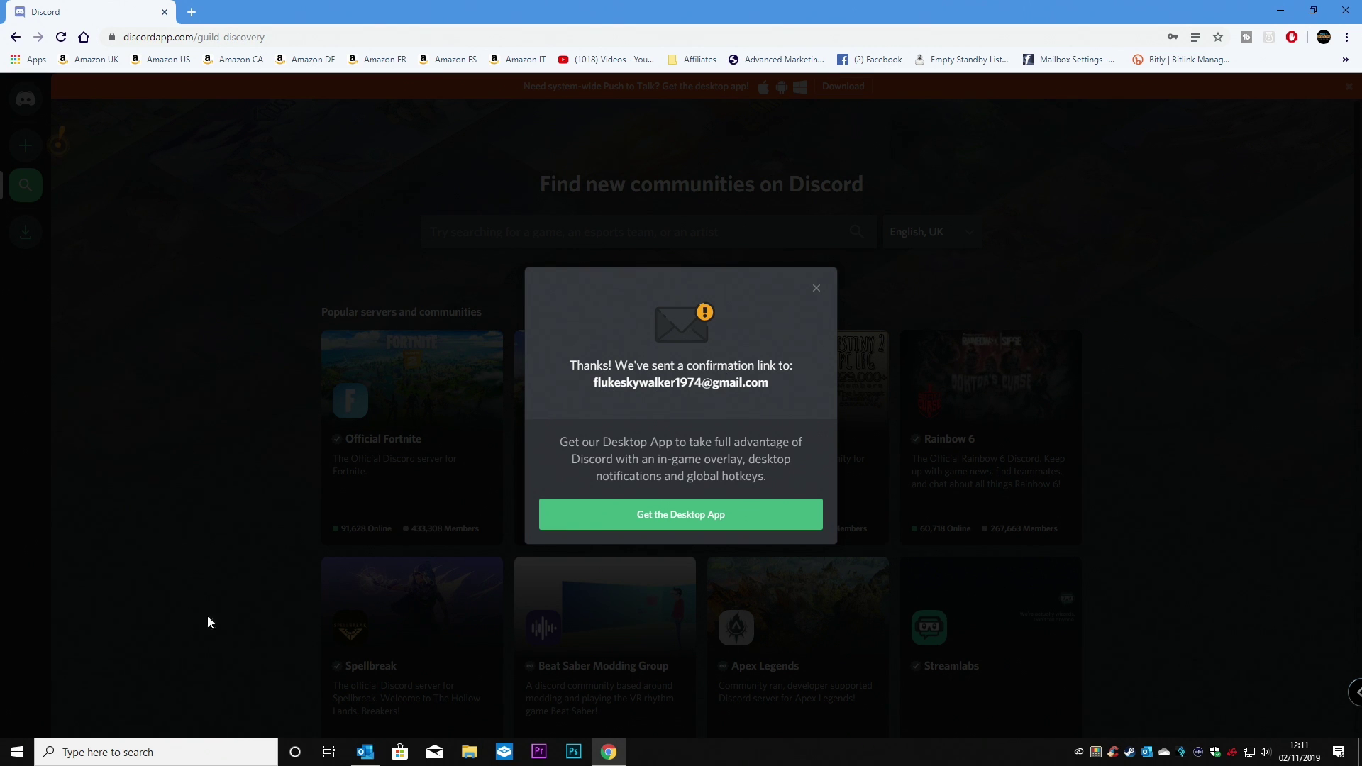
mouse_move(371, 752)
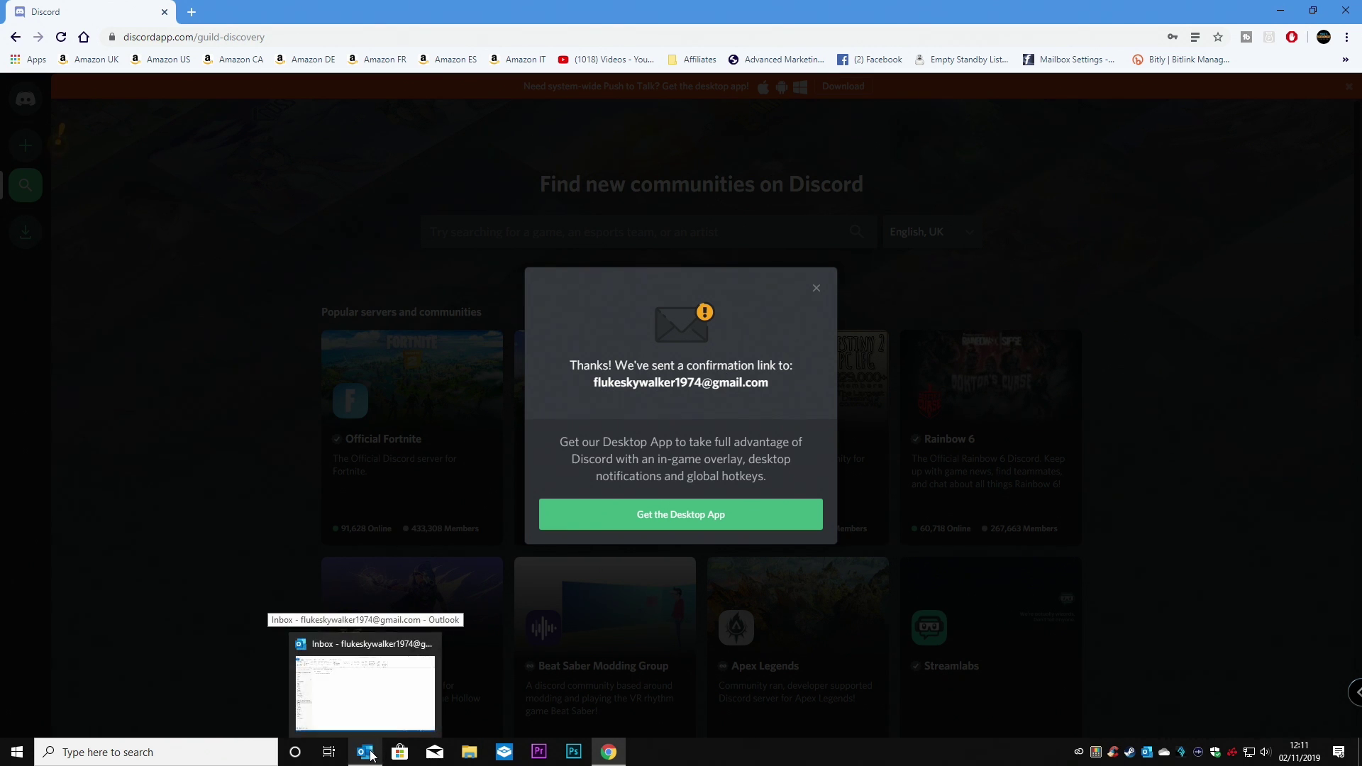
click(371, 754)
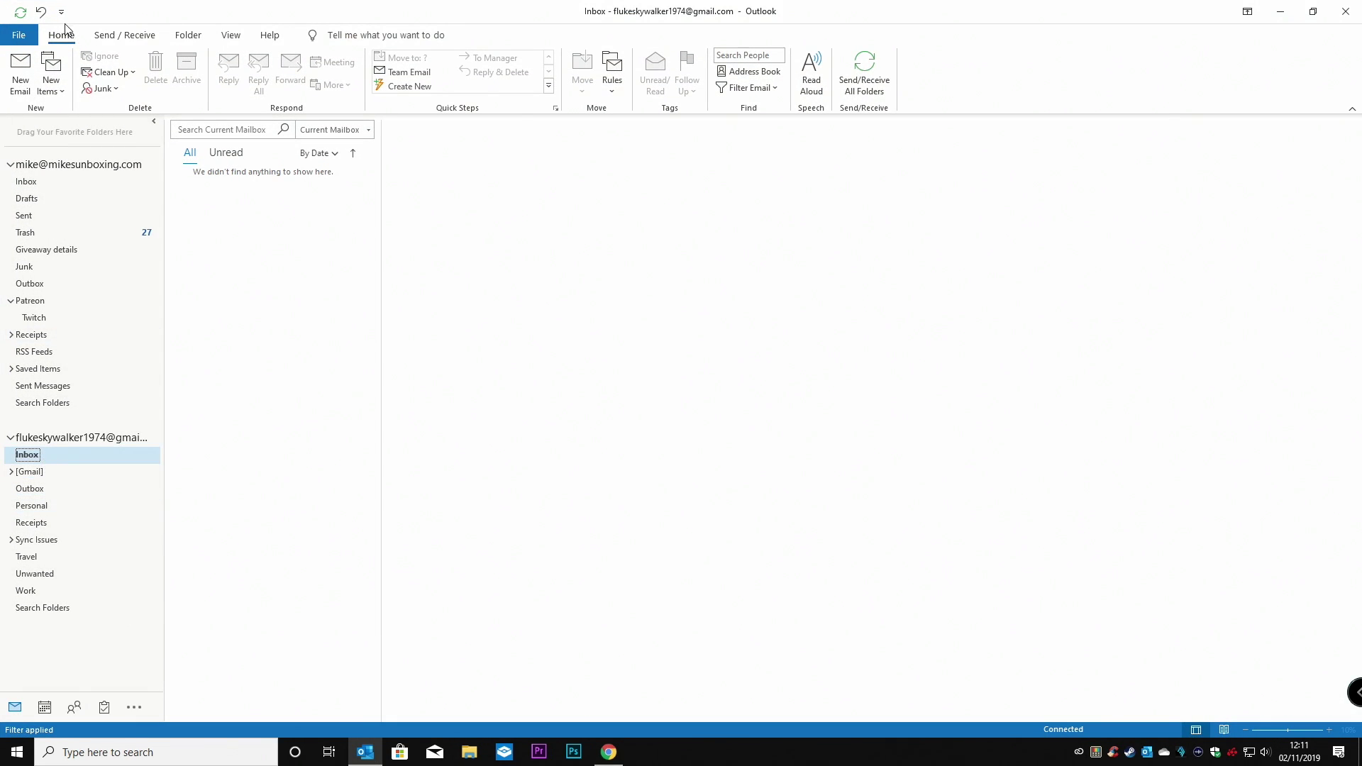
click(128, 35)
click(32, 64)
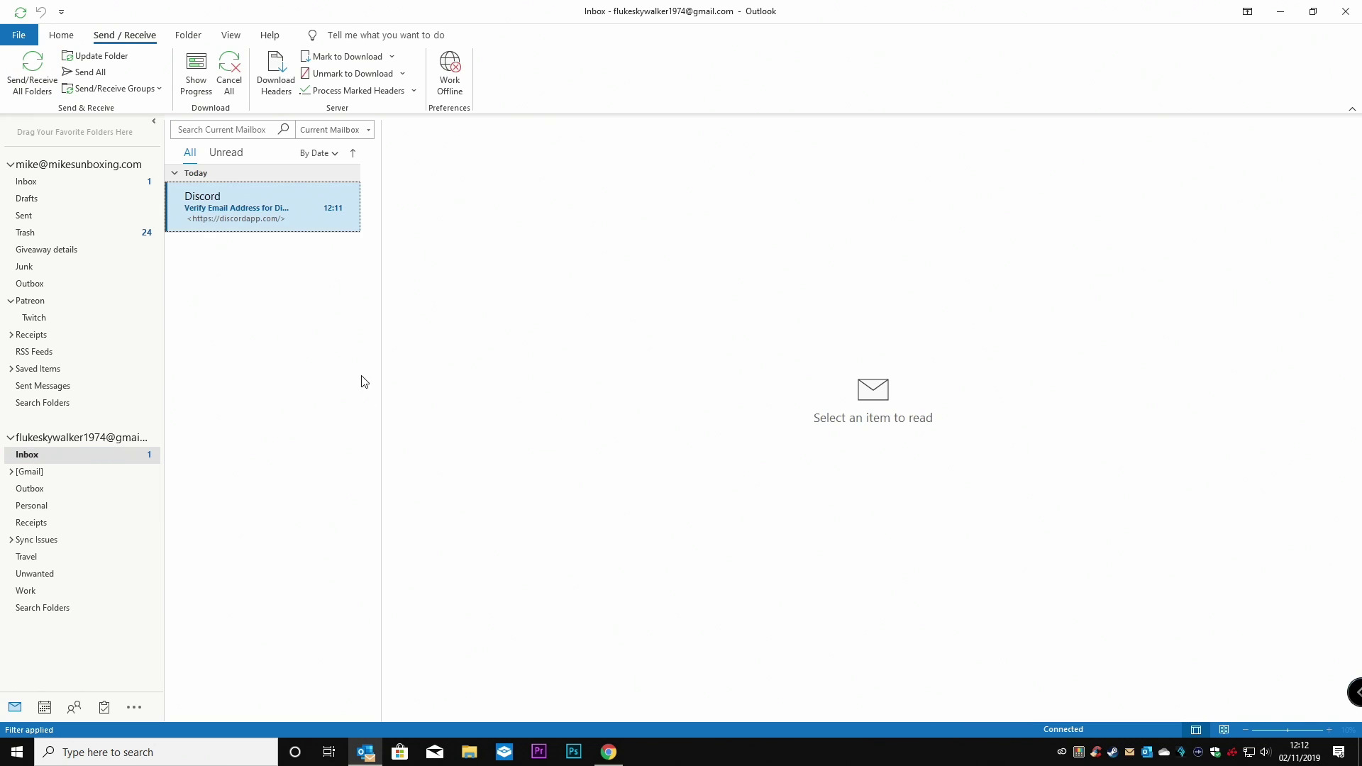
click(248, 207)
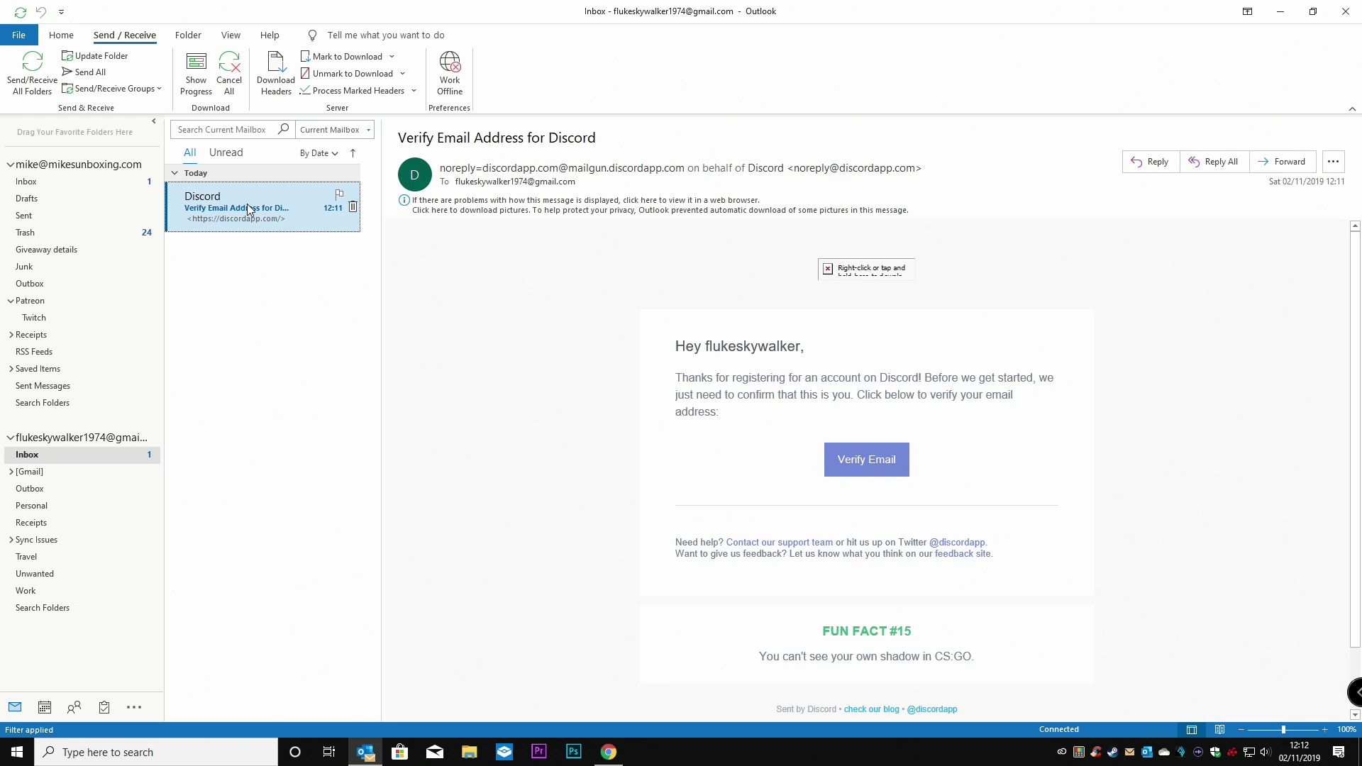
click(537, 202)
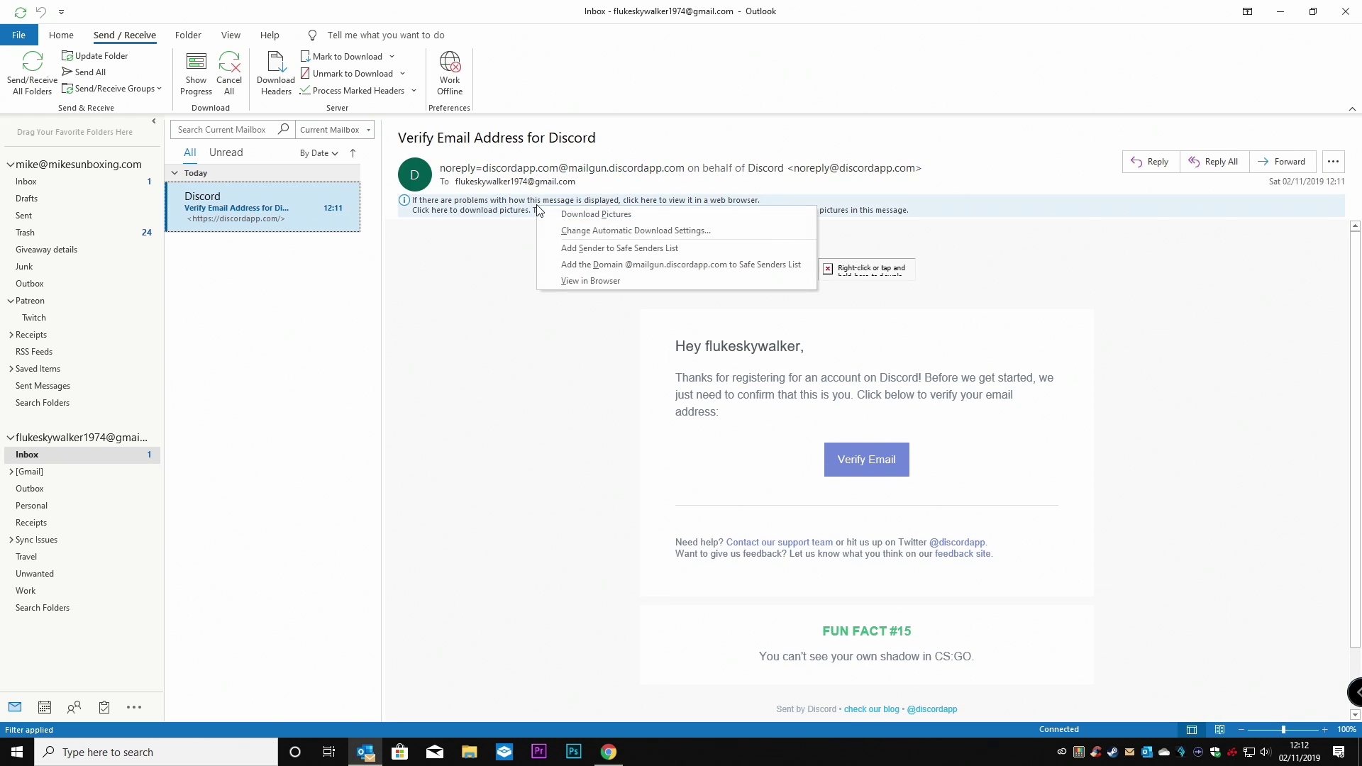
click(580, 267)
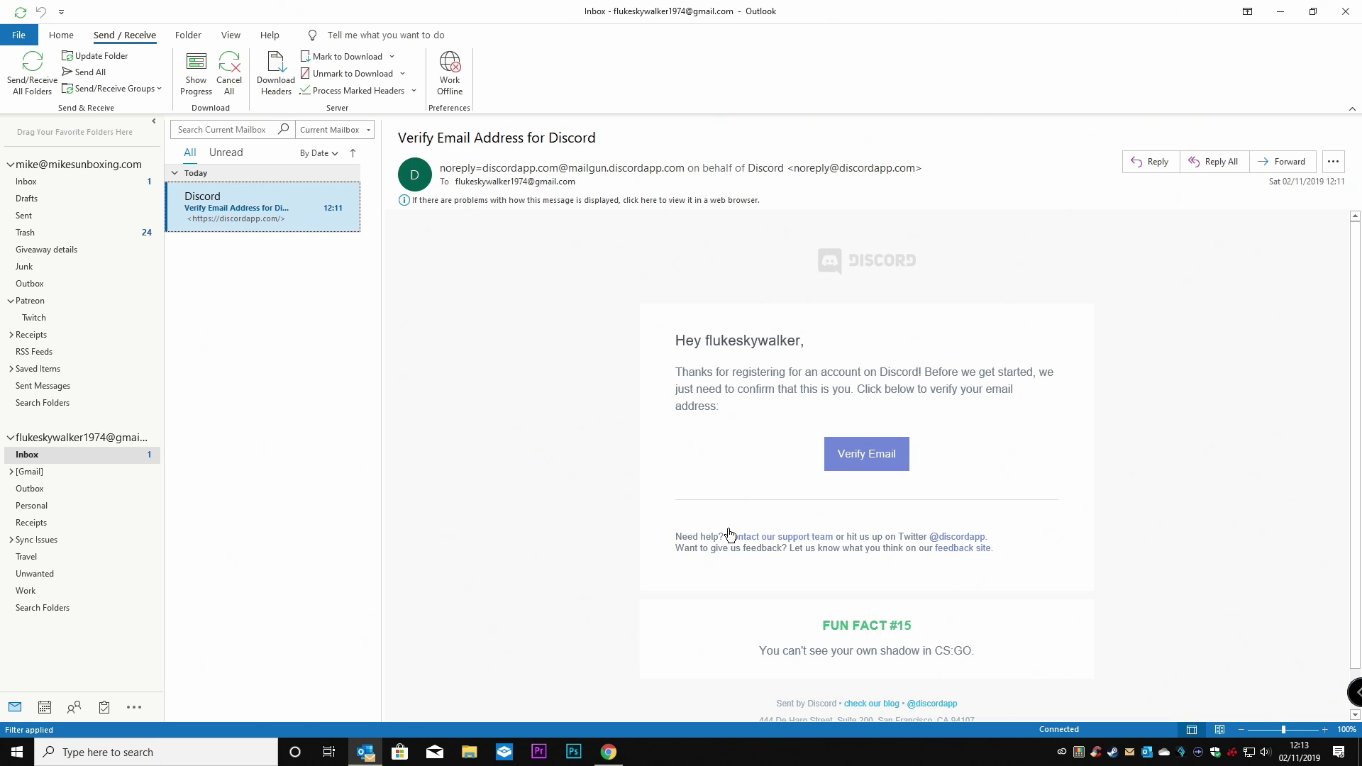
click(877, 456)
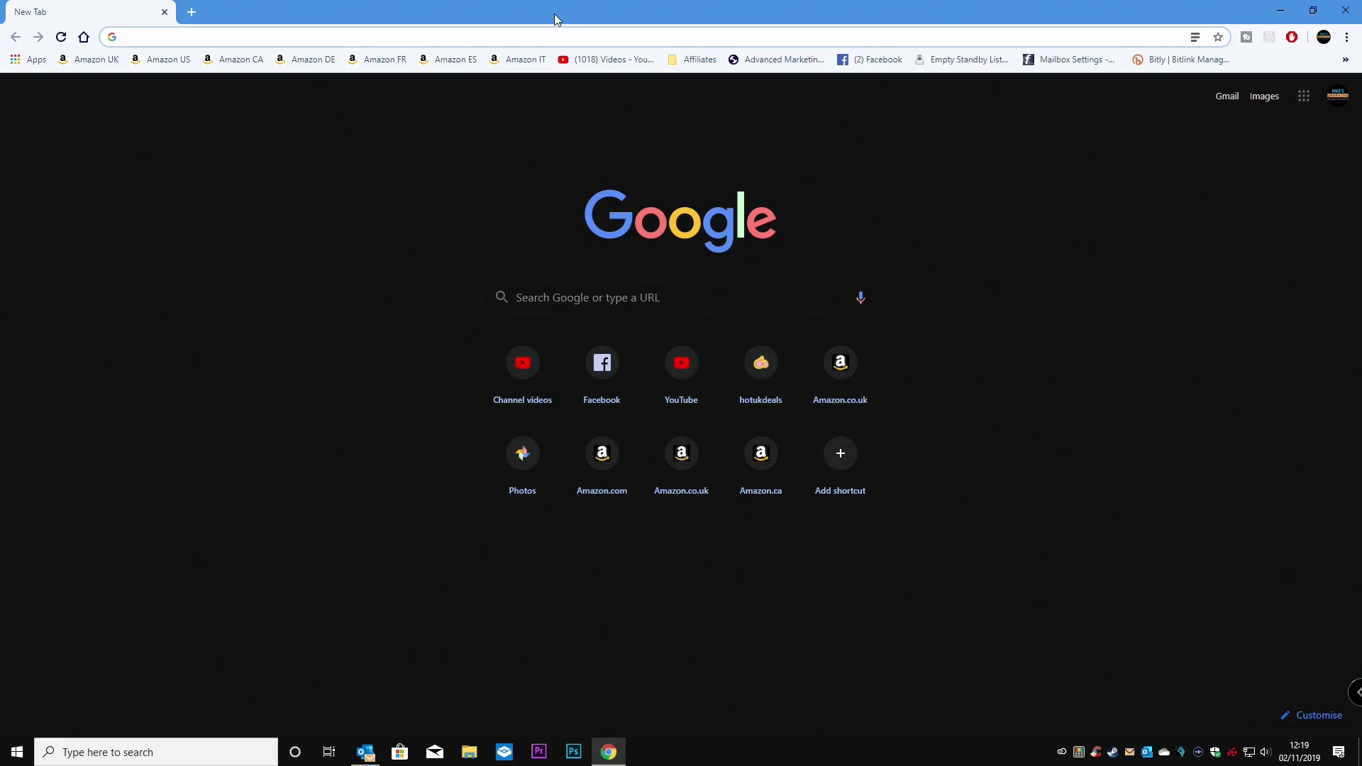
Go to discordapp.com in the new Chrome window and open the Discord web app.
text(discor)
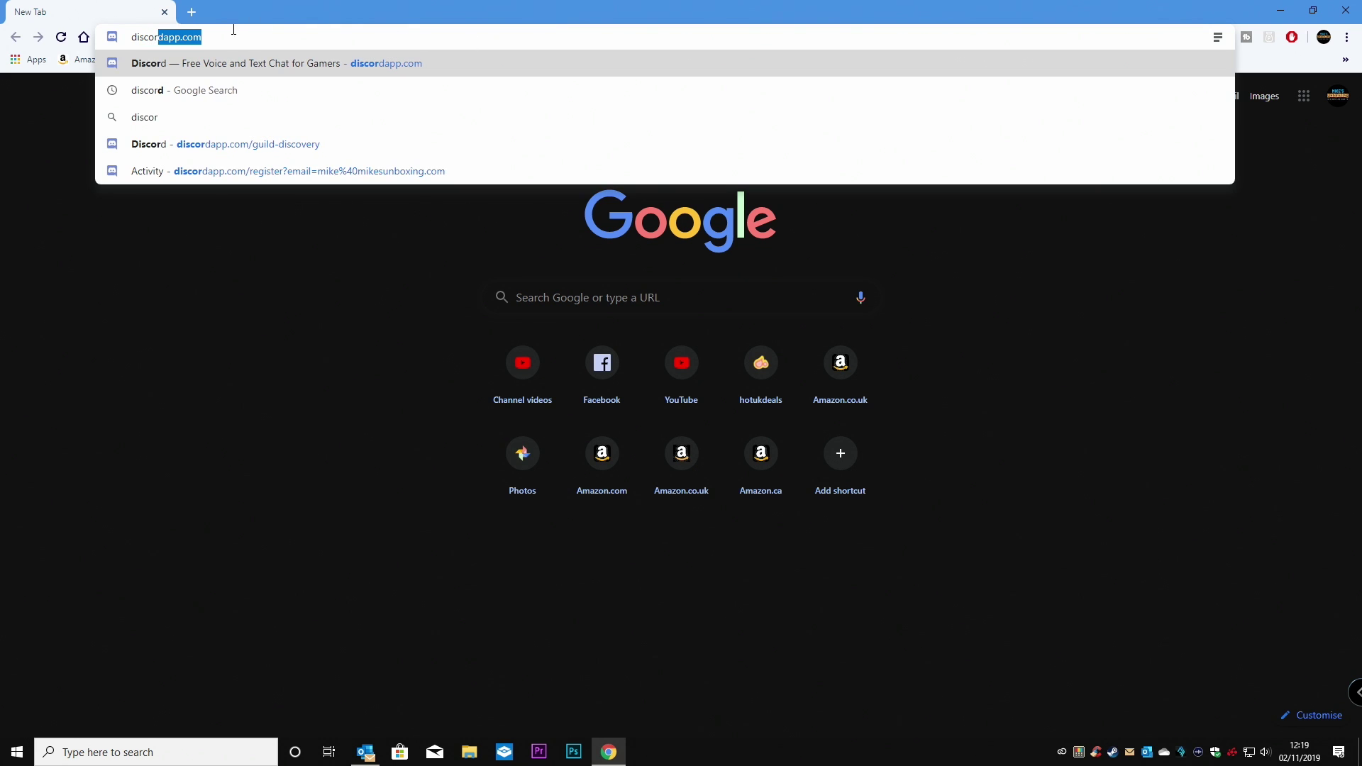
key(Return)
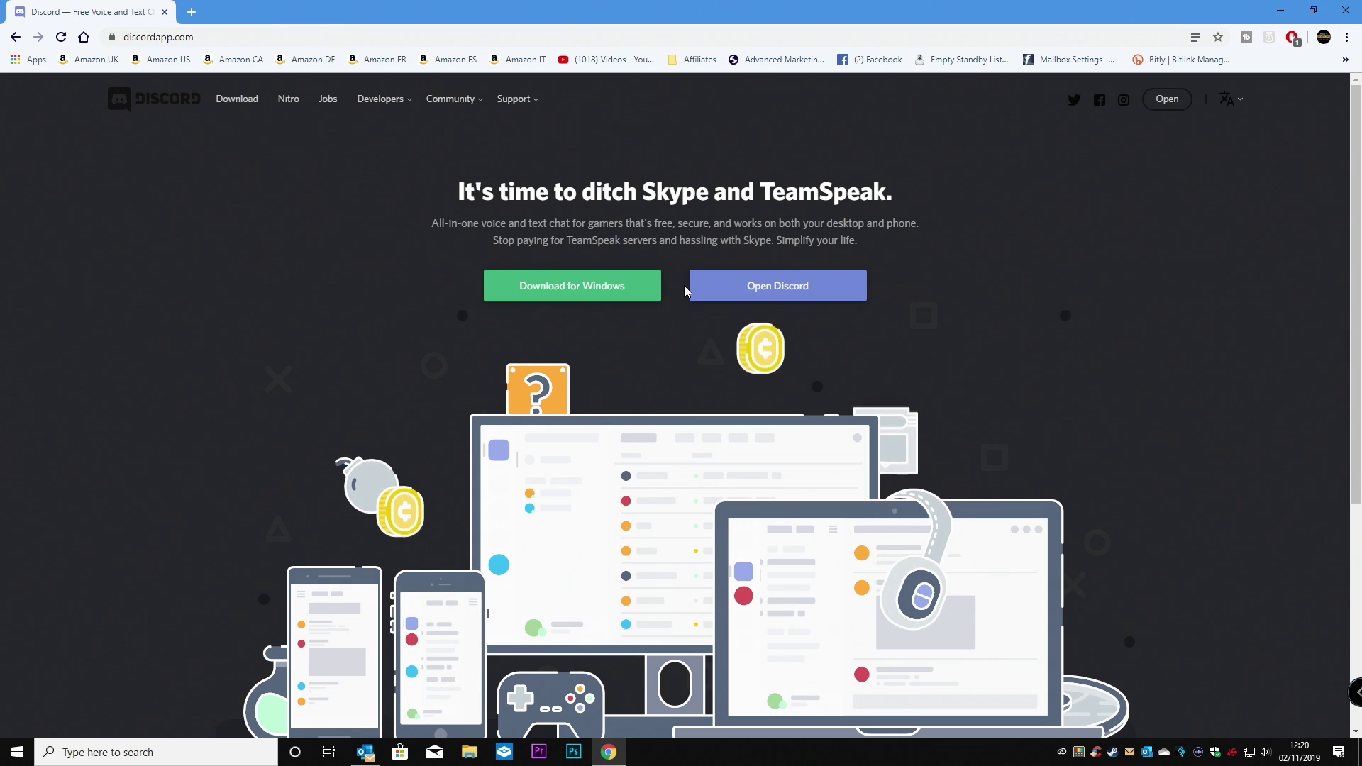
click(1160, 100)
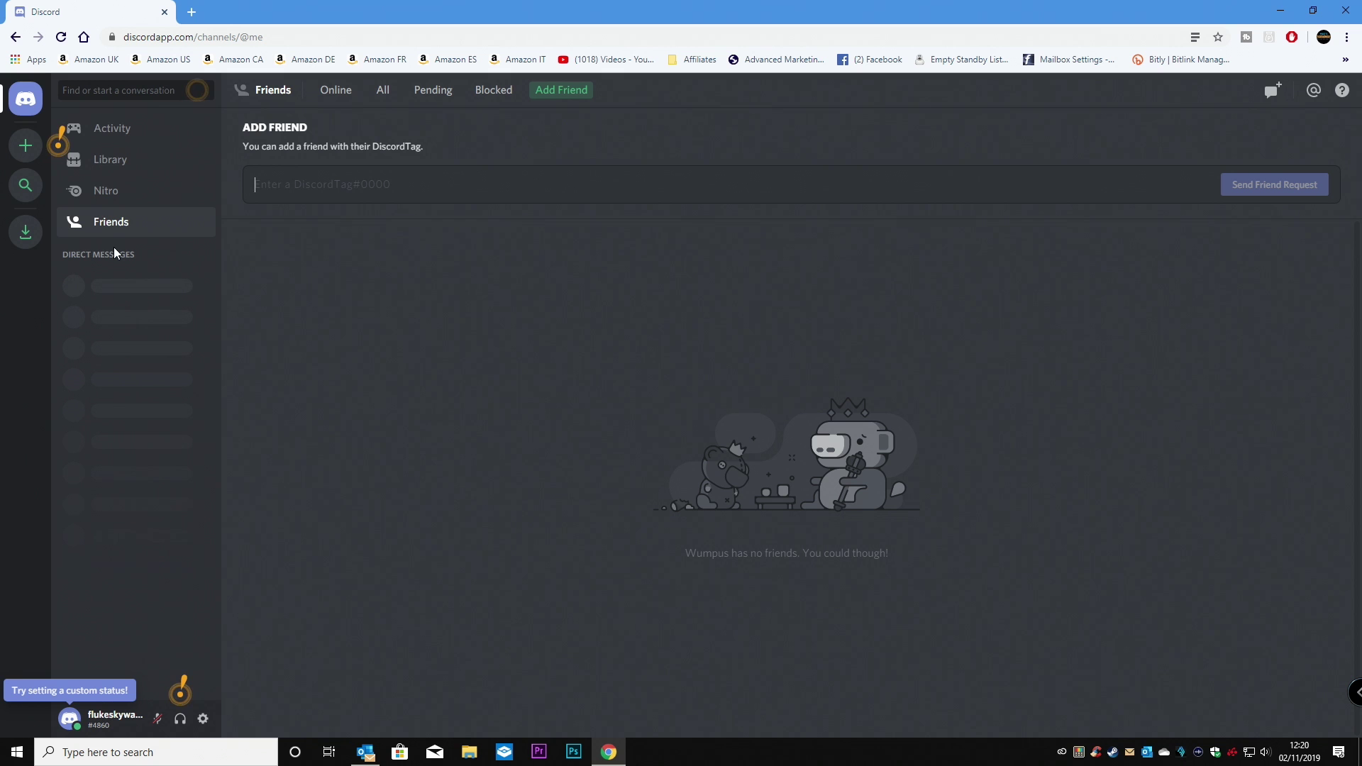
Search YouTube for mikesunboxing in a new tab, expand a video's description, and open its Discord invite.
click(193, 12)
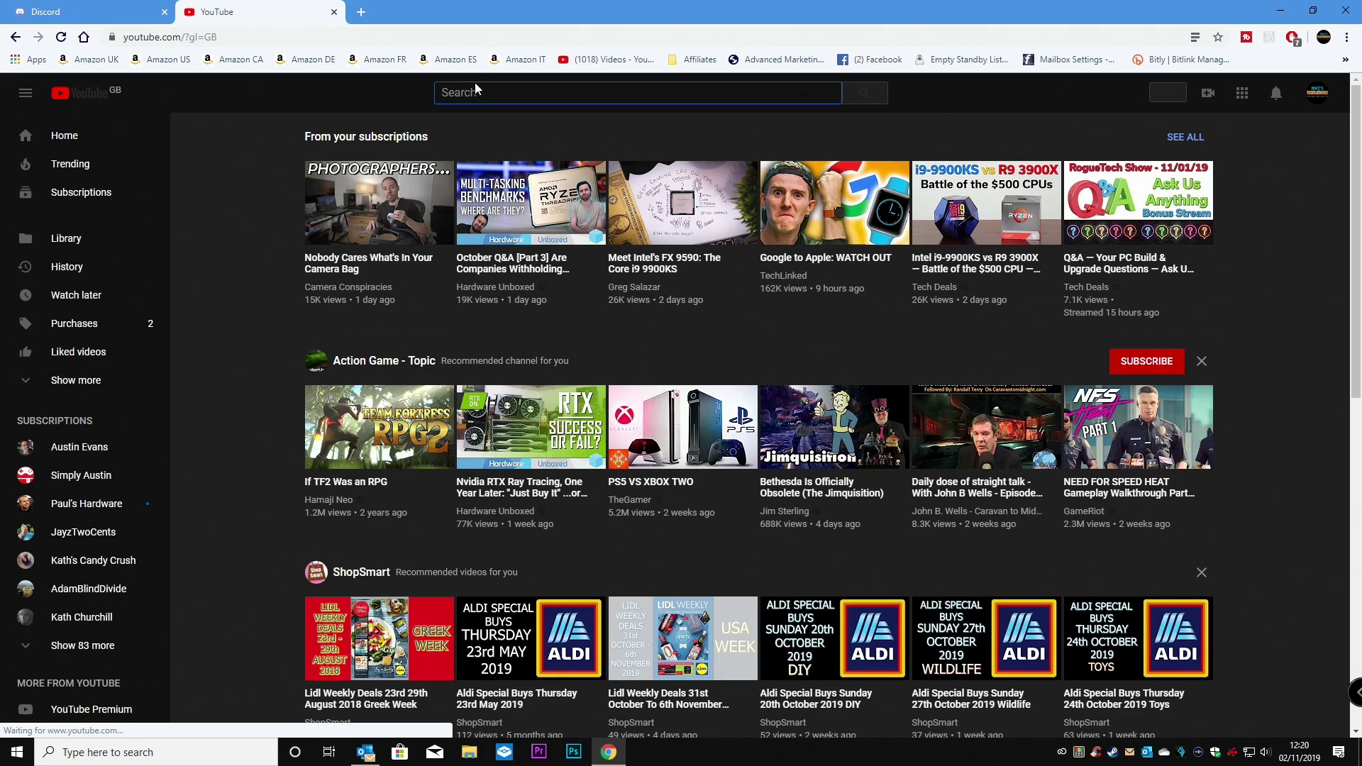
text(mikesunbox)
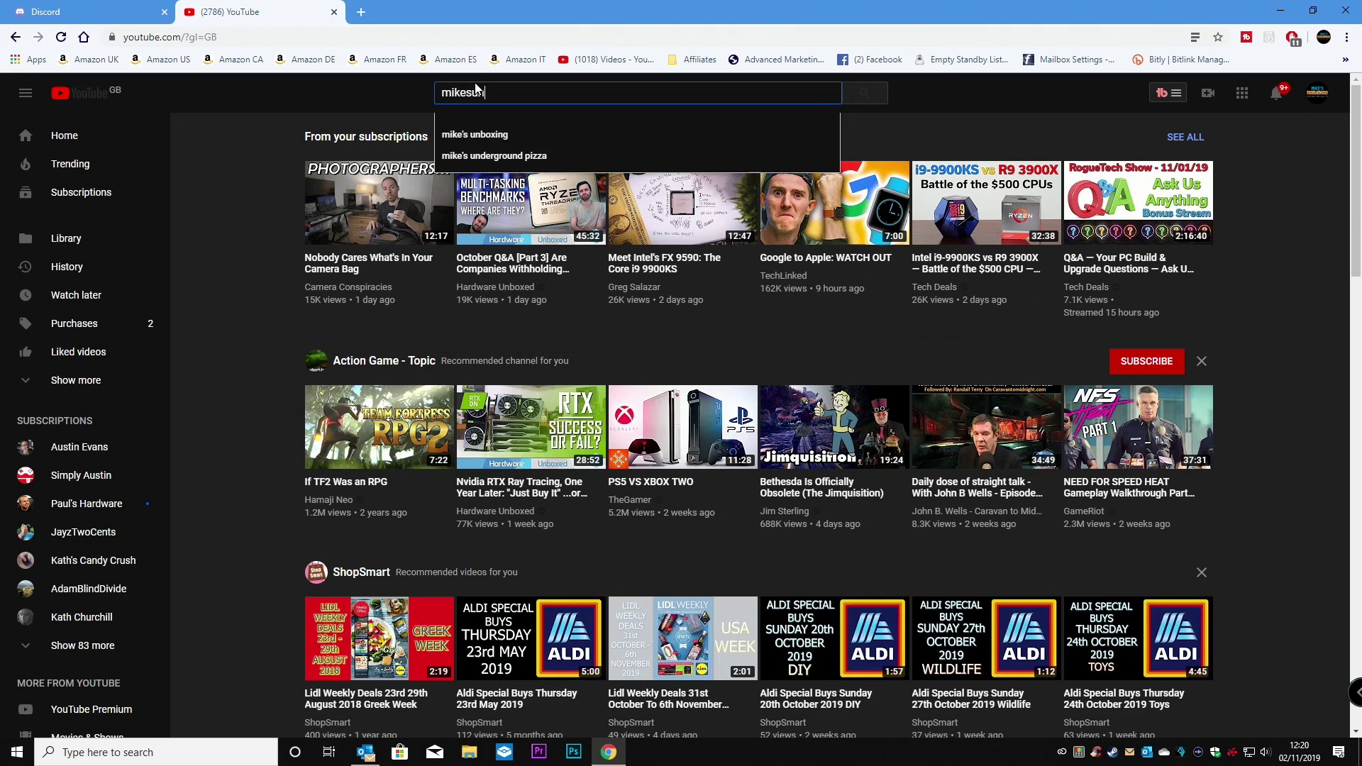
key(Return)
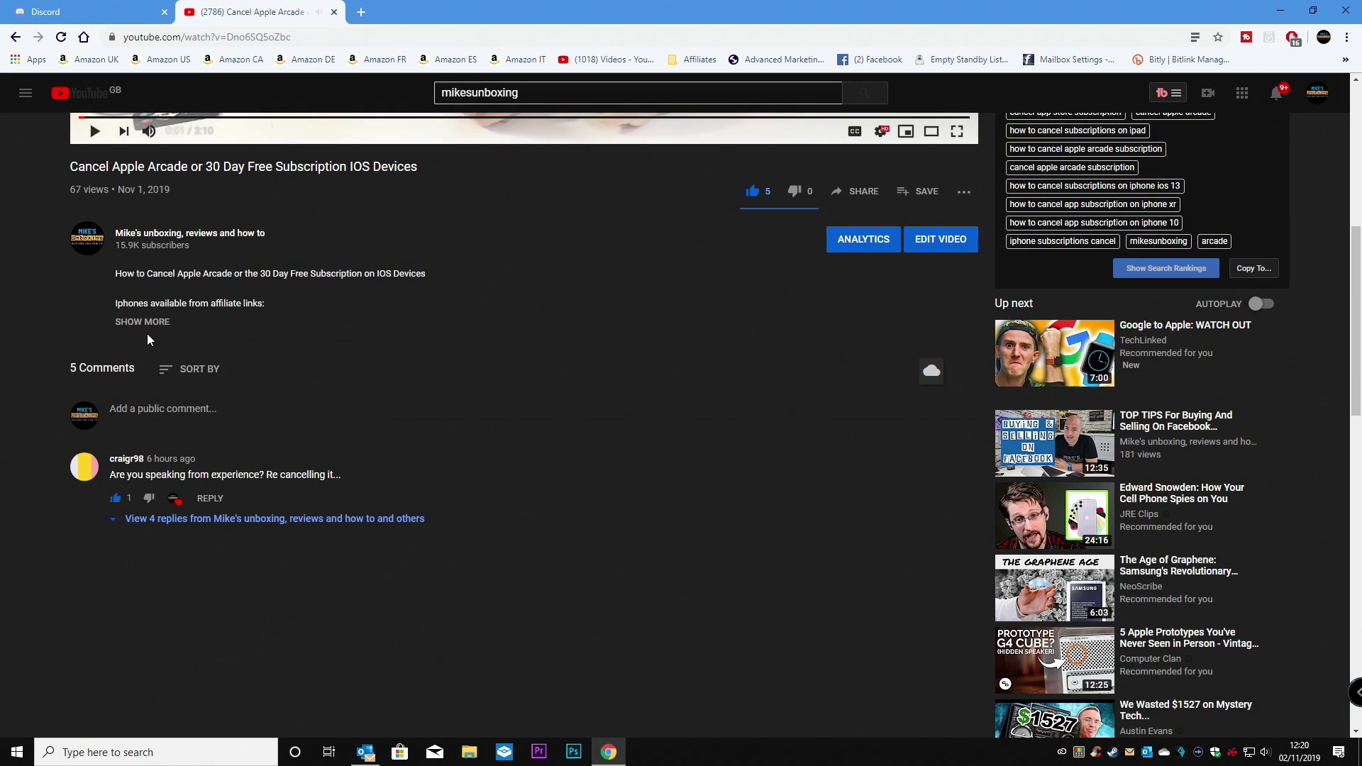
click(152, 322)
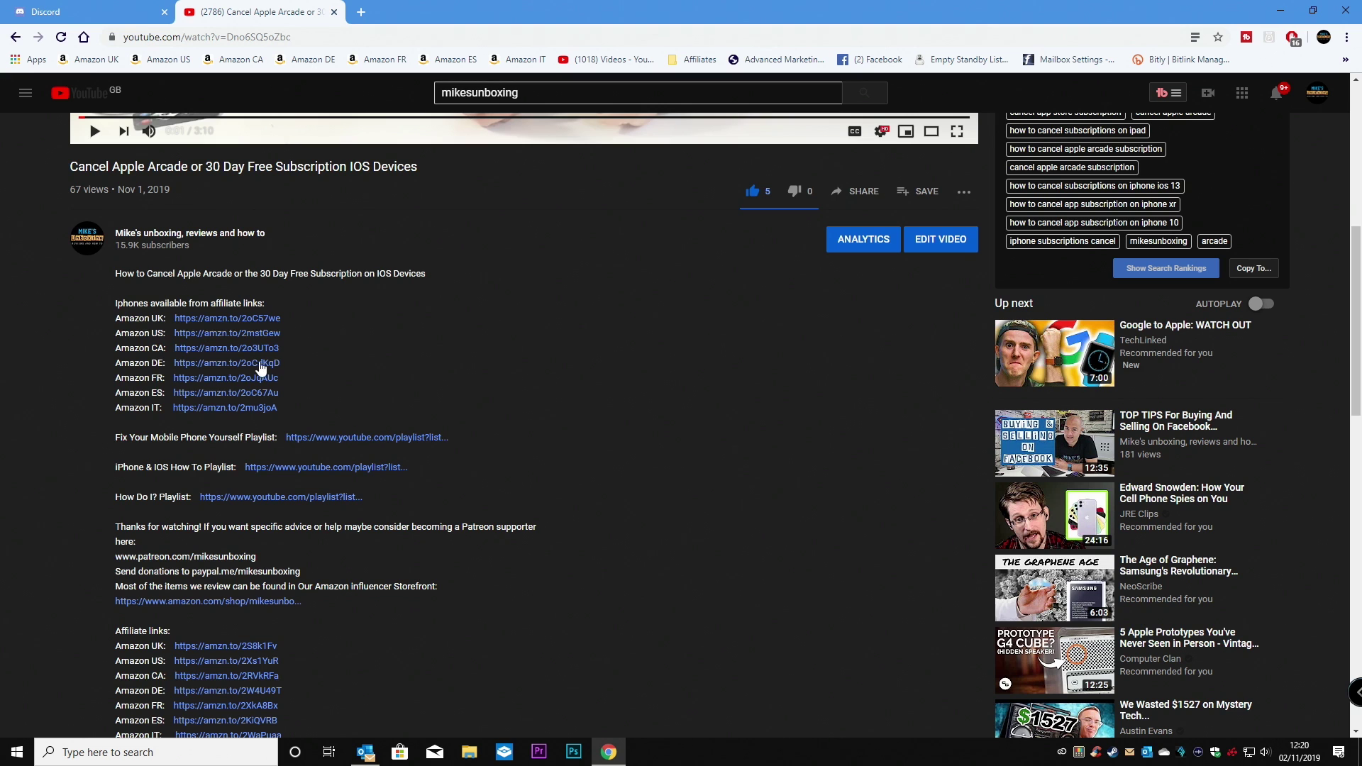
scroll(181, 461, down, 3)
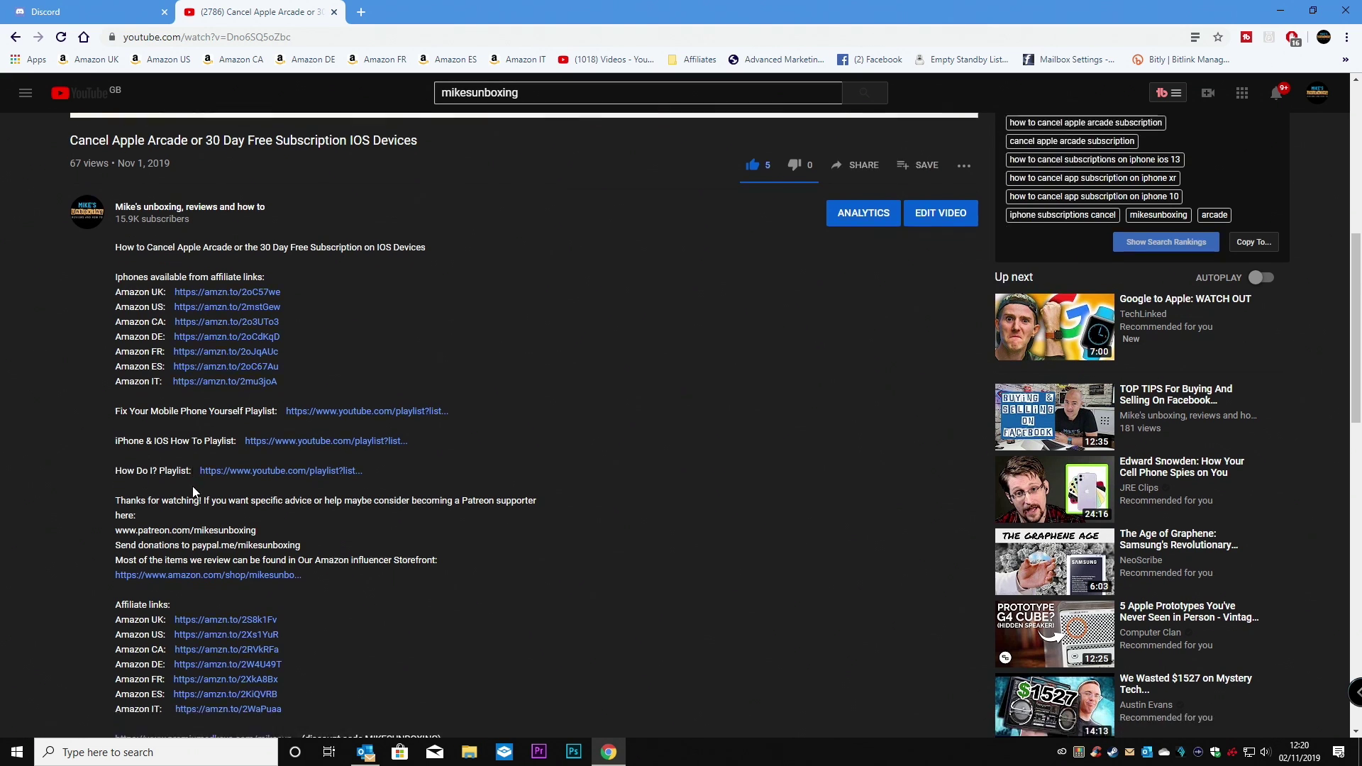
scroll(201, 481, down, 5)
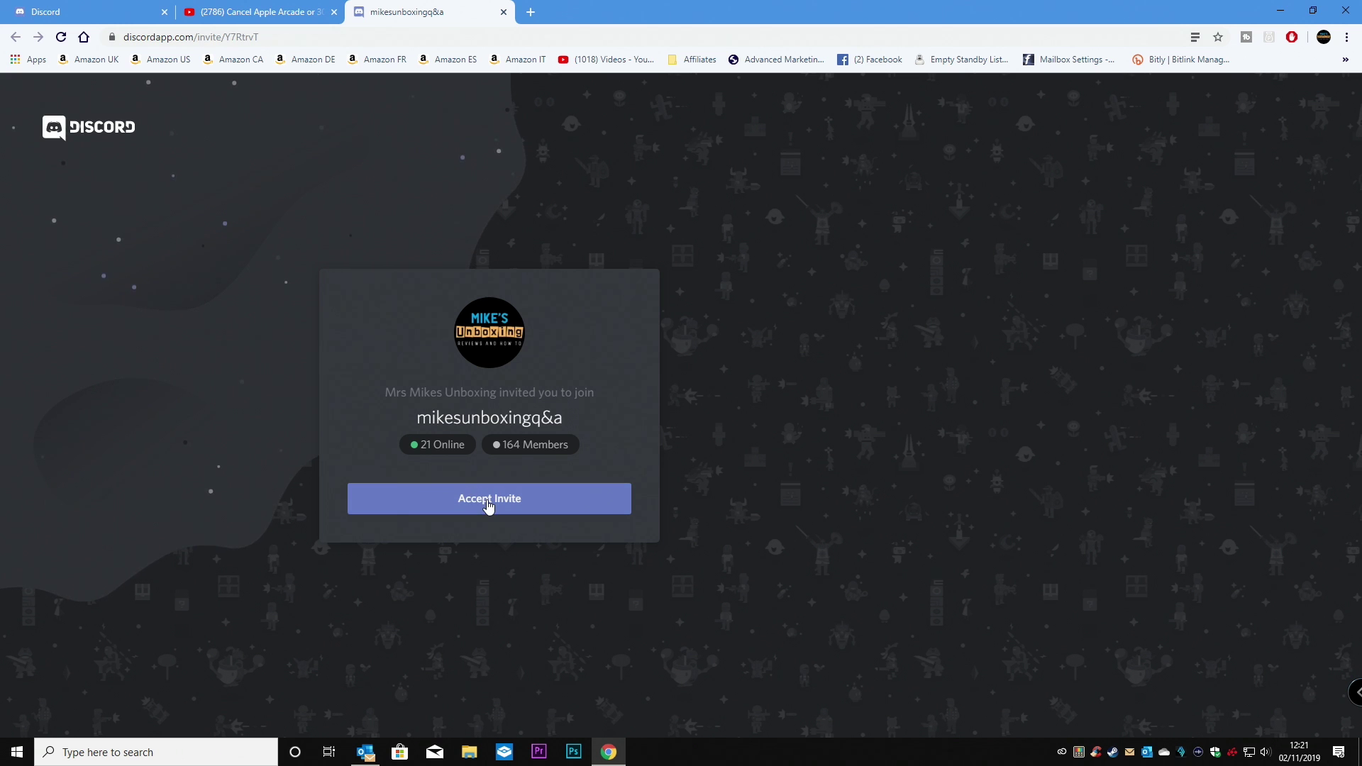
Accept the mikesunboxingq&a server invite.
click(489, 500)
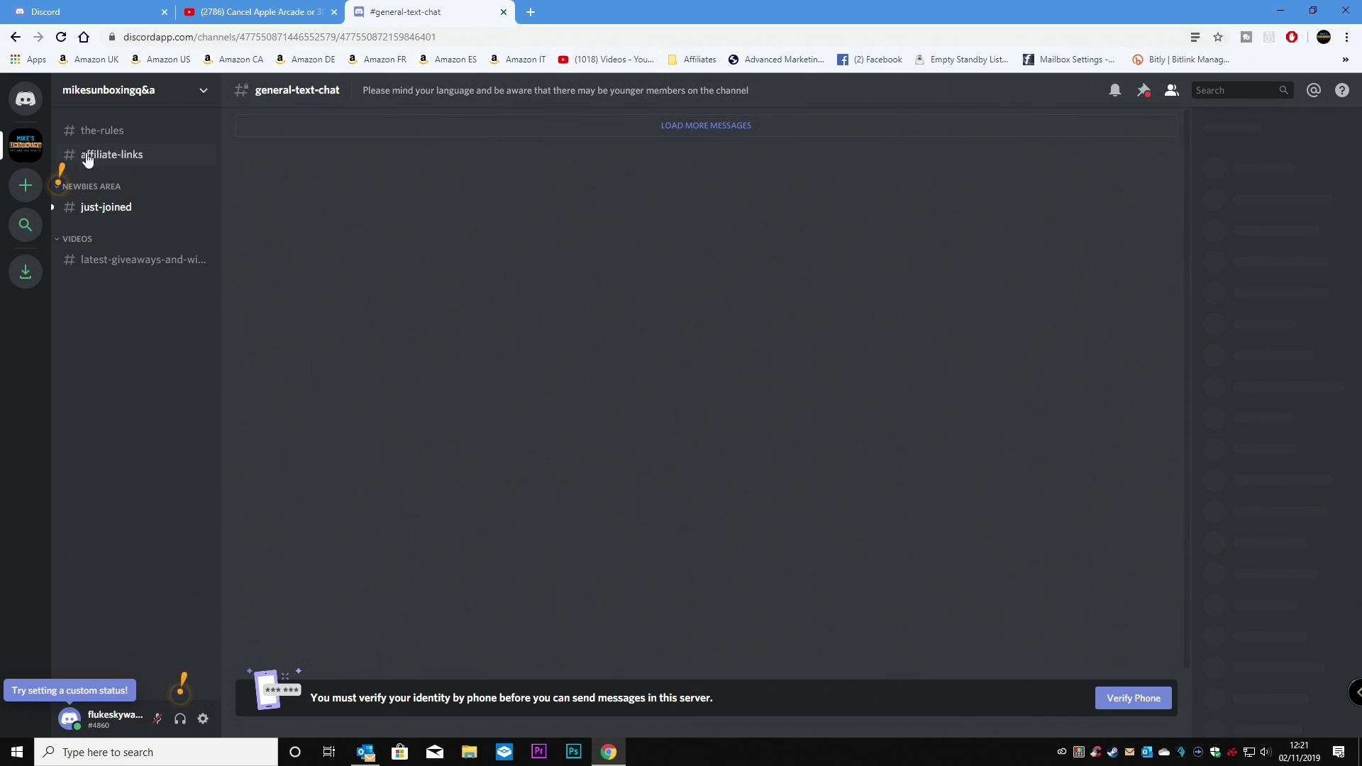
Open the #the-rules channel from the server's channel list.
click(113, 130)
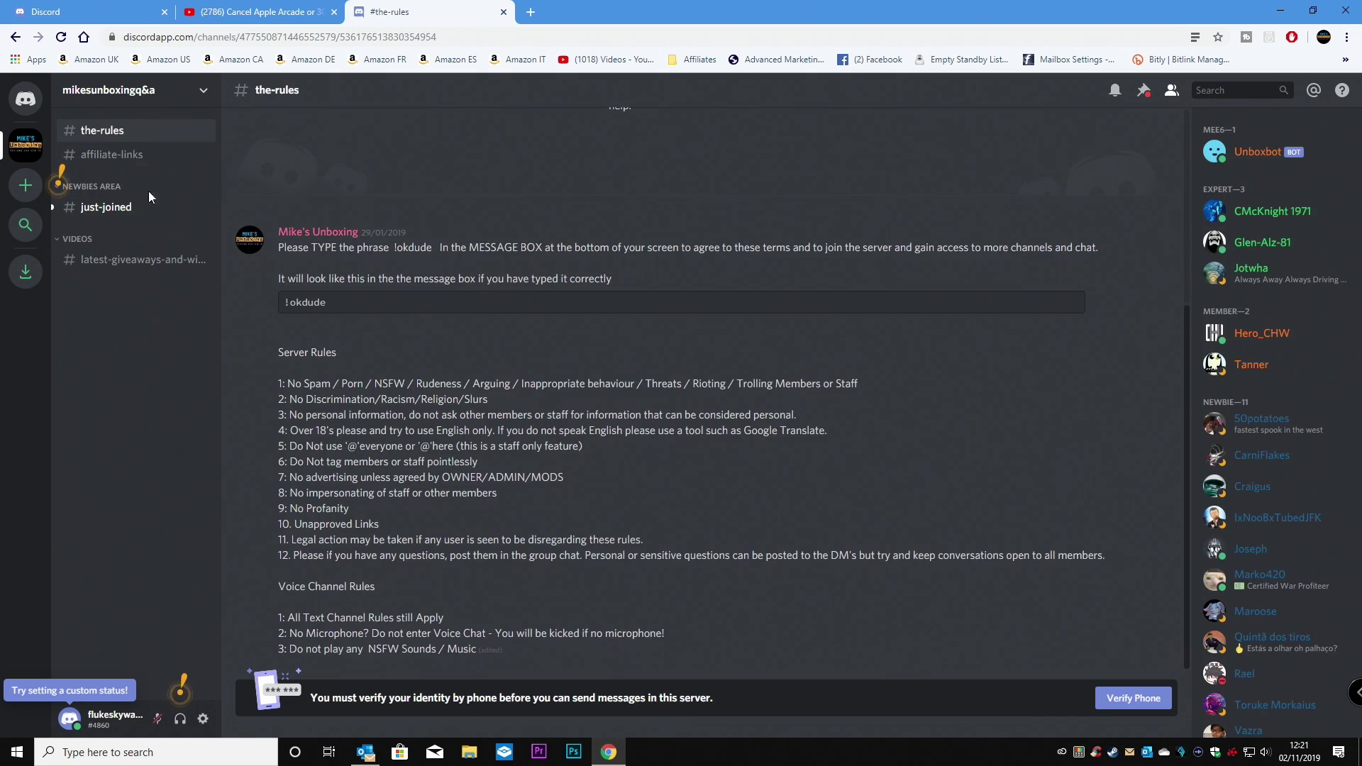